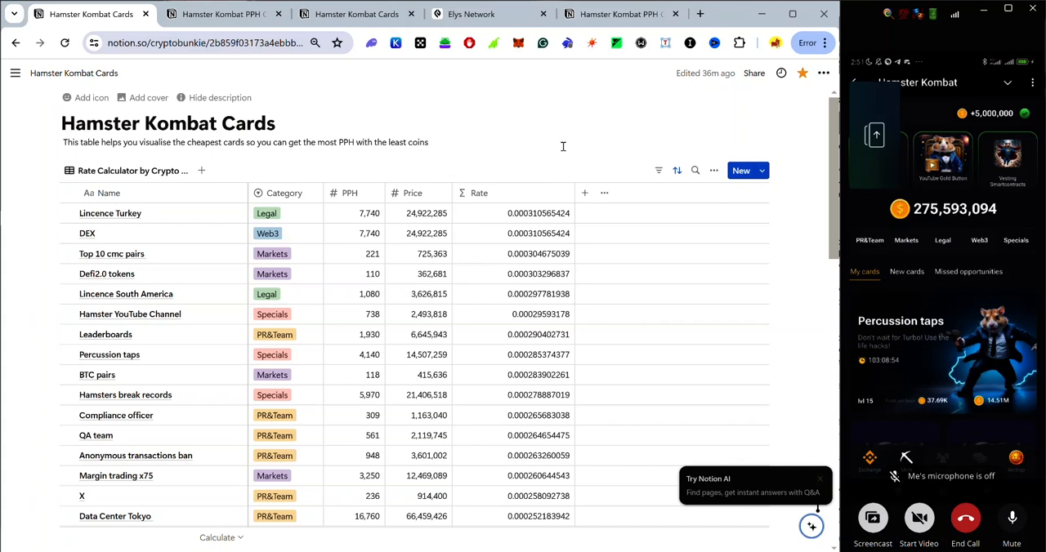
Review the whole Hamster Kombat Cards table, comparing the rates from the first card to the last.
scroll(563, 146, "down", 1)
scroll(563, 146, "down", 10)
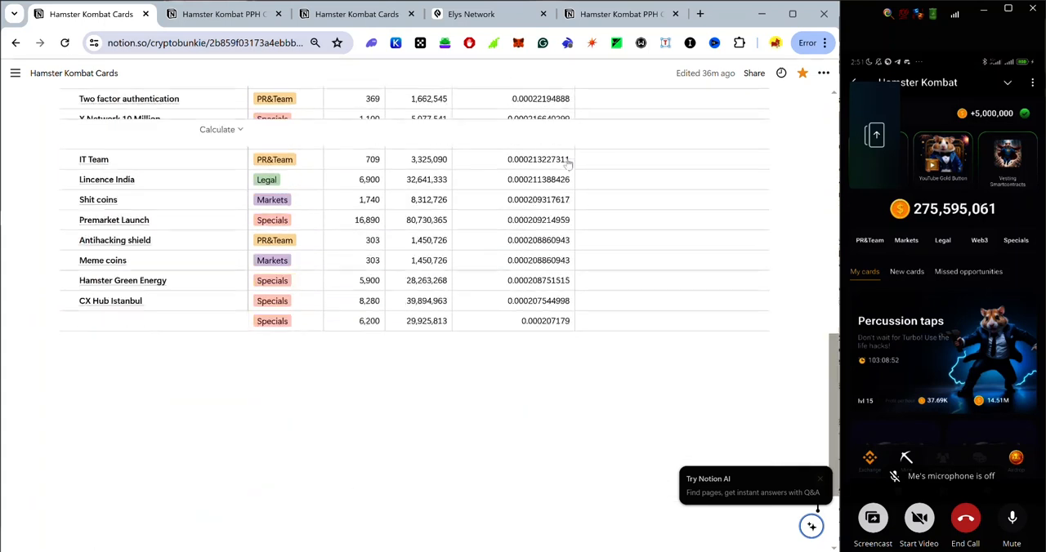
scroll(570, 169, "down", 10)
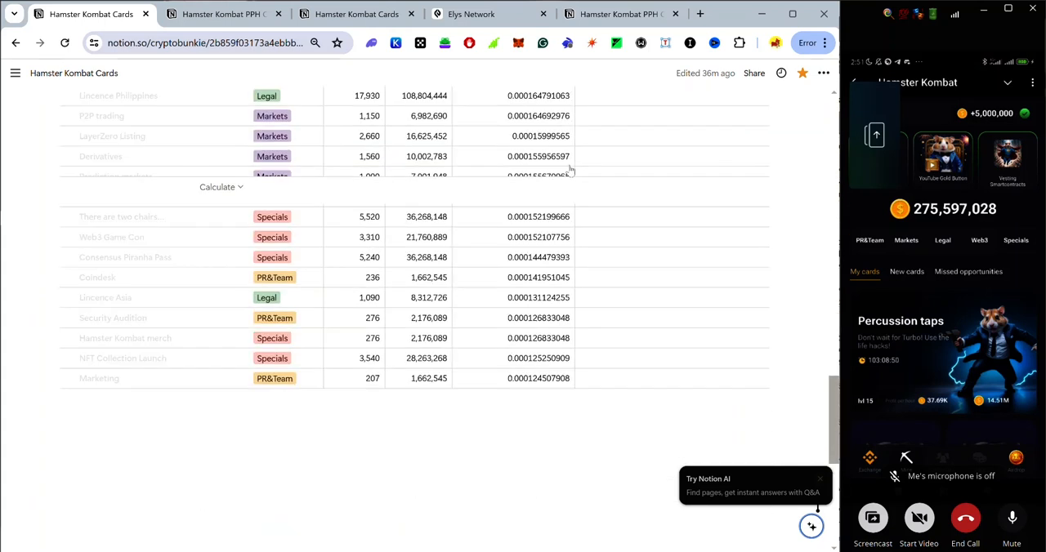
scroll(574, 177, "down", 4)
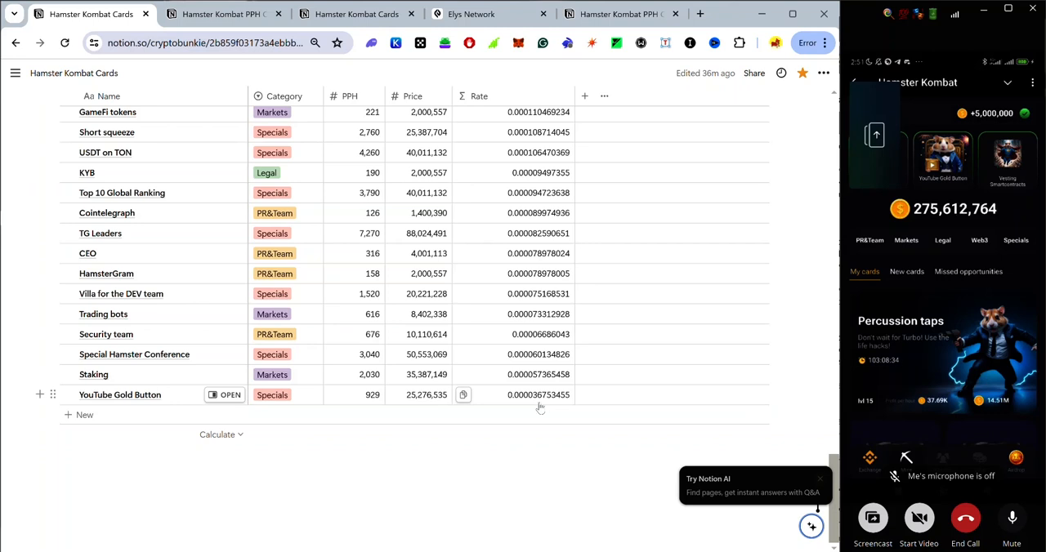
scroll(641, 177, "up", 4)
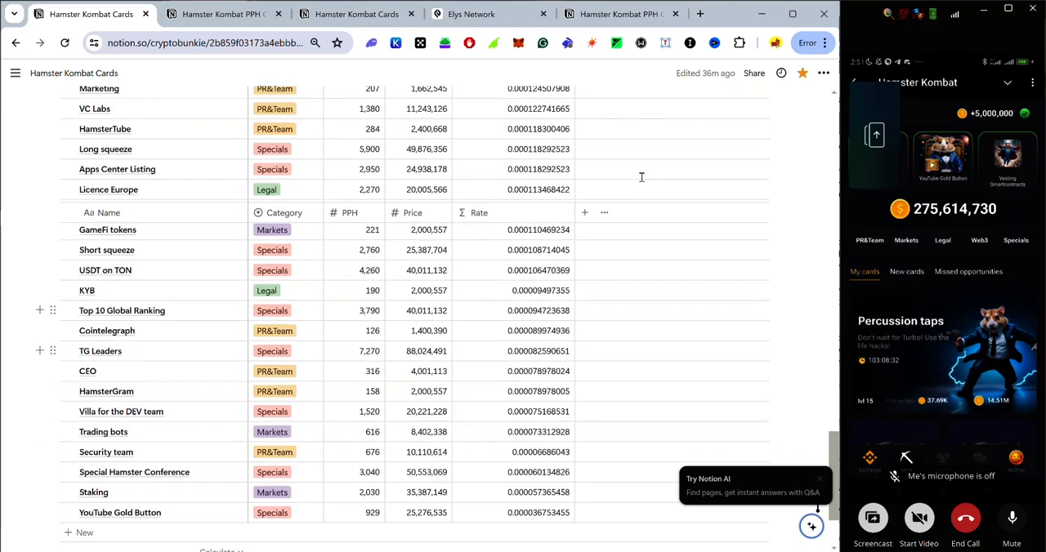
scroll(642, 178, "up", 5)
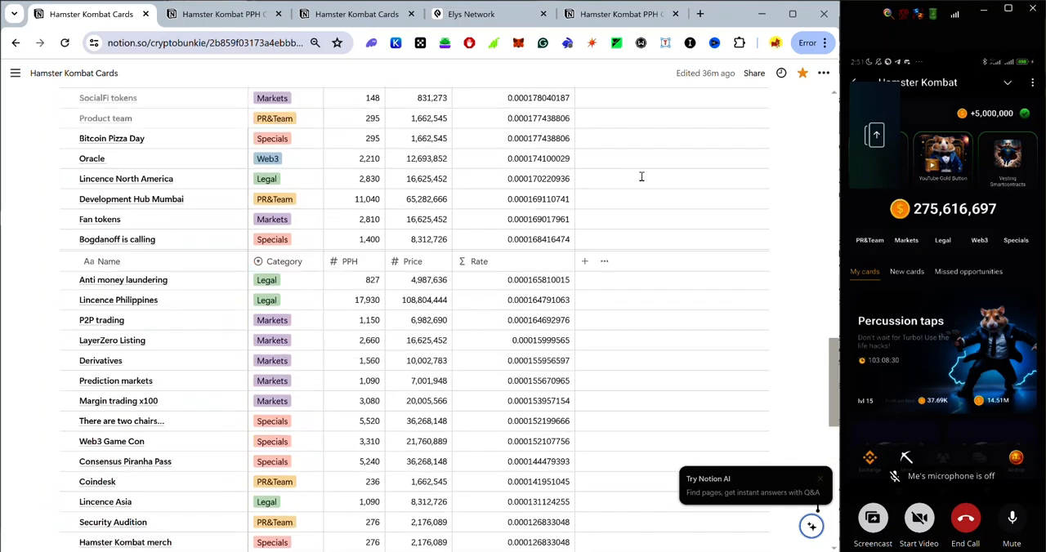
scroll(641, 177, "up", 8)
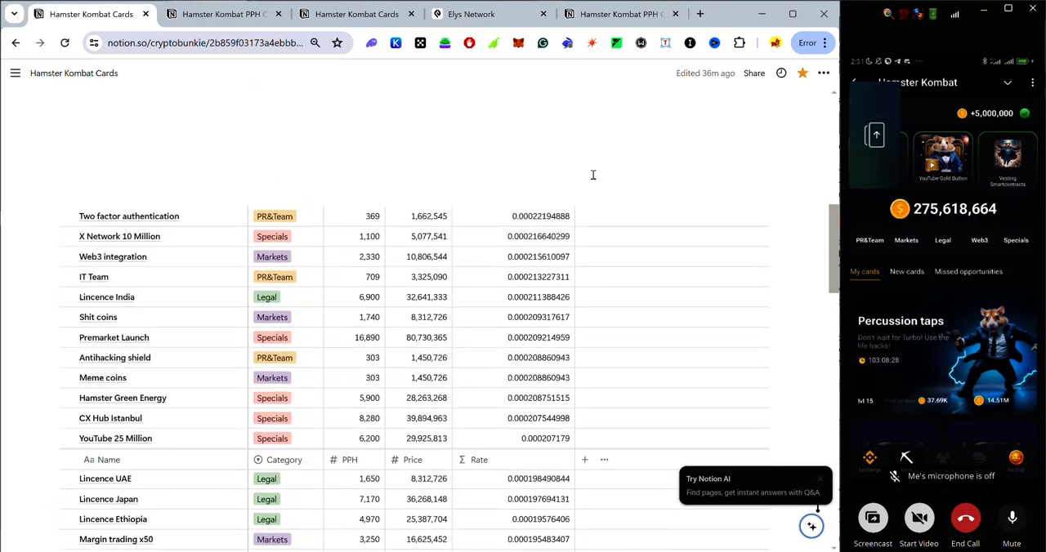
scroll(508, 233, "up", 10)
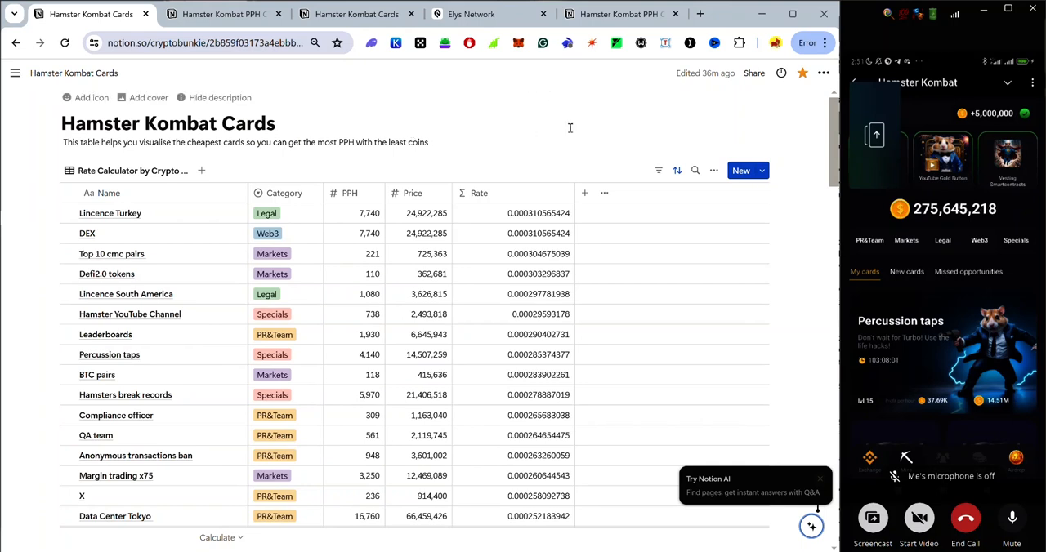
Duplicate the Hamster Kombat PPH Calculator template into the private section of Crypto Bunkie's Notion workspace.
left_click(613, 23)
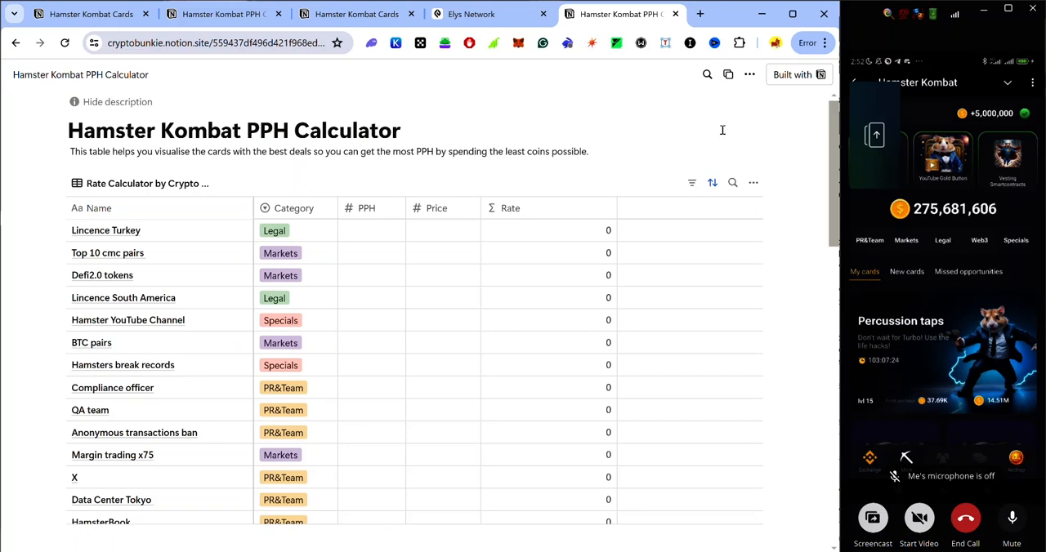
left_click(728, 75)
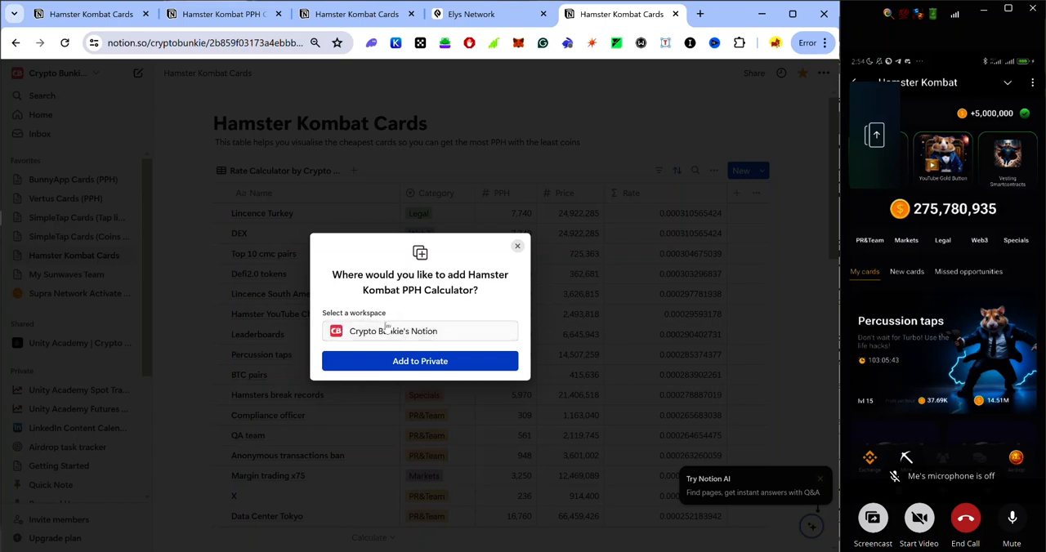
left_click(415, 366)
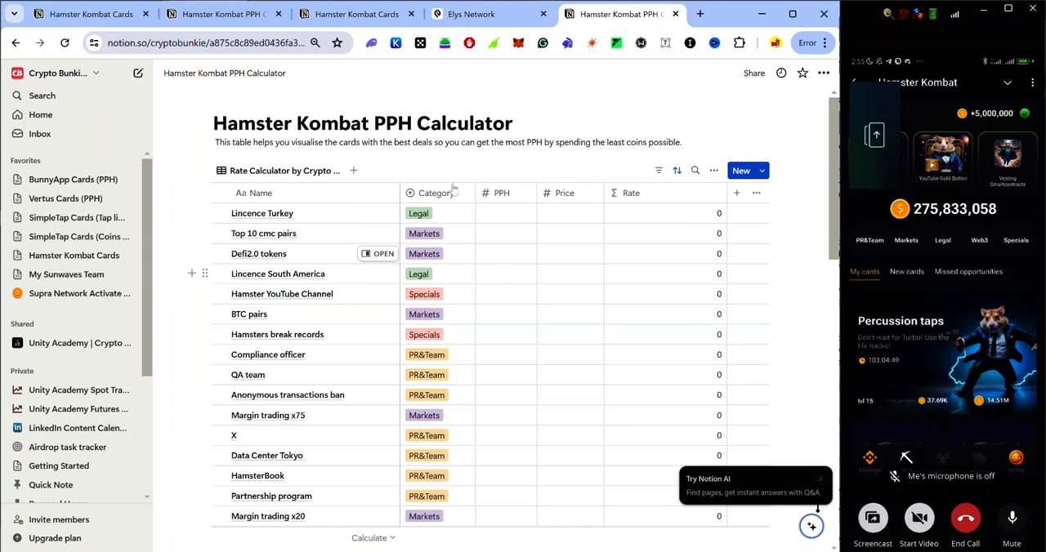
In the Hamster Kombat Cards table, open the Lincence Turkey entry and set its PPH to 8280.
left_click(348, 14)
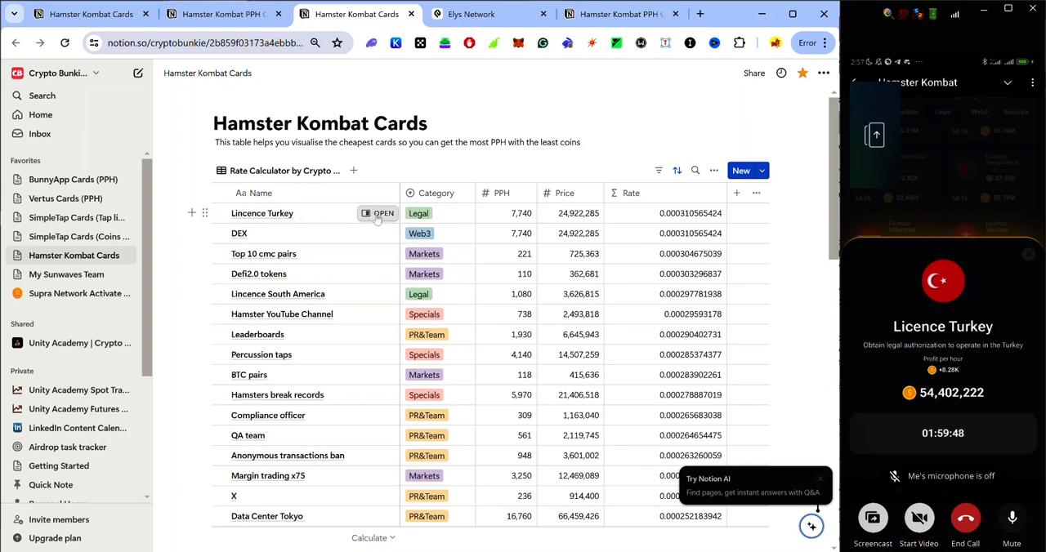
left_click(515, 216)
key("Escape")
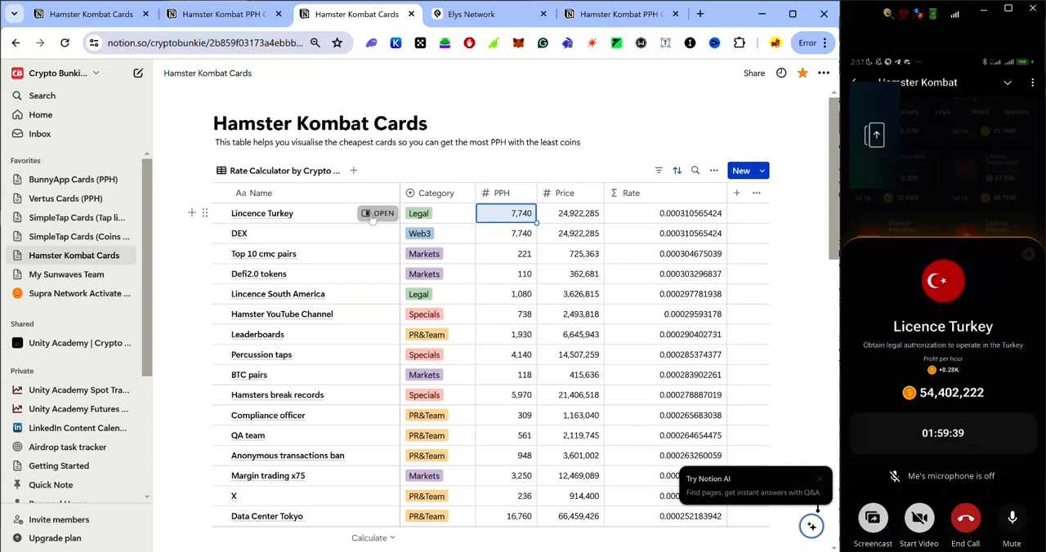
left_click(375, 214)
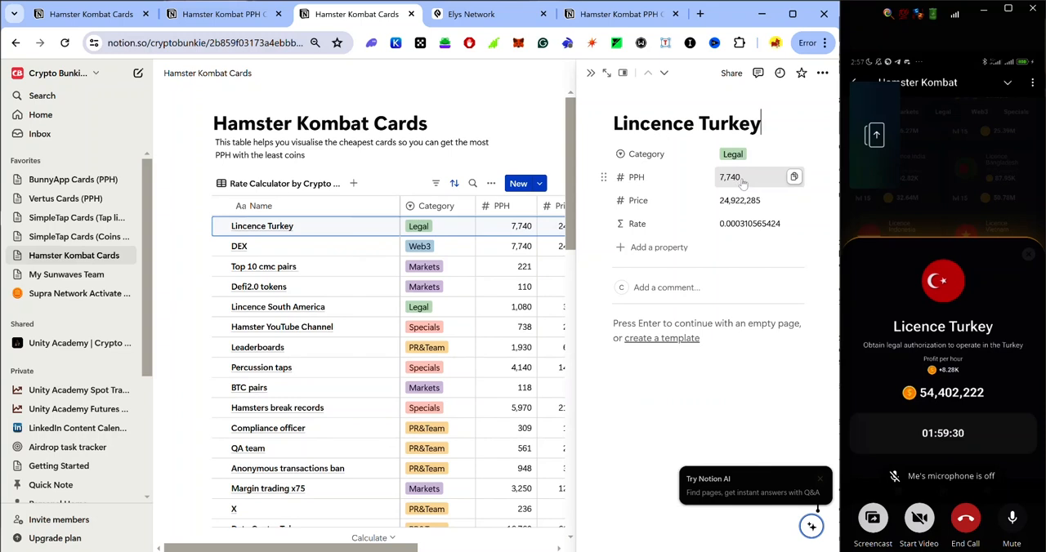
left_click(742, 179)
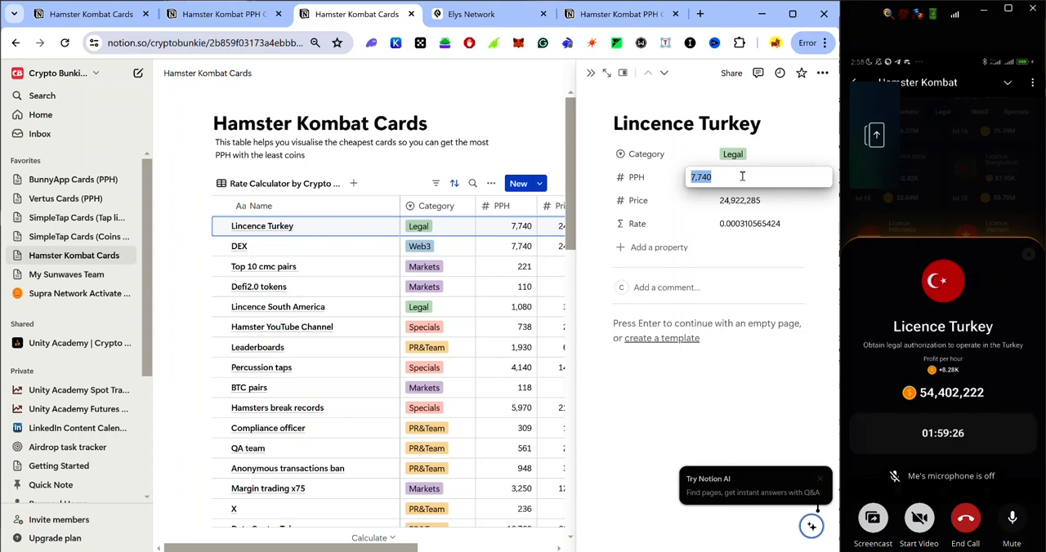
type("8280")
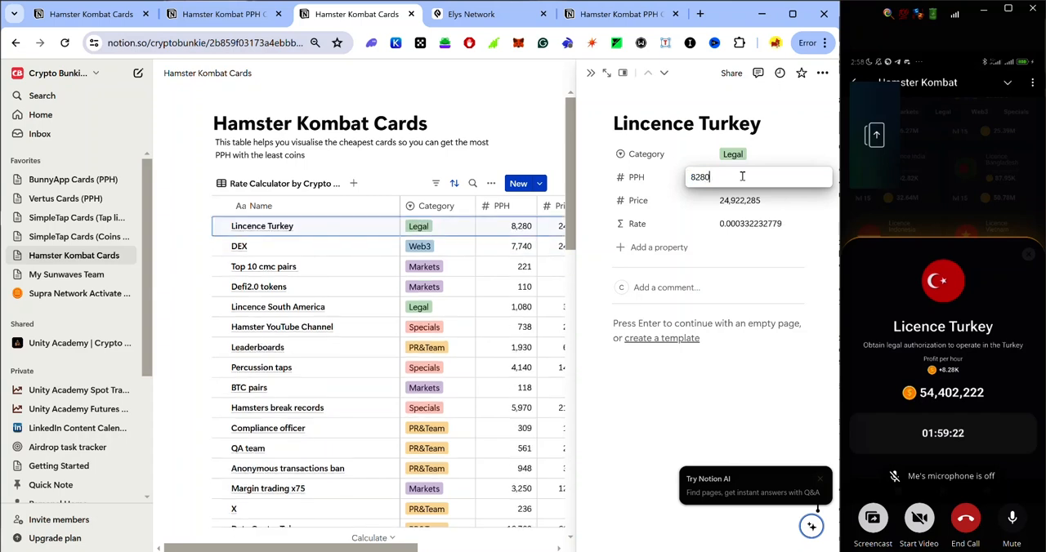
Set the Turkey licence card's Price to 54402222 and correct its title to Licence Turkey.
left_click(745, 202)
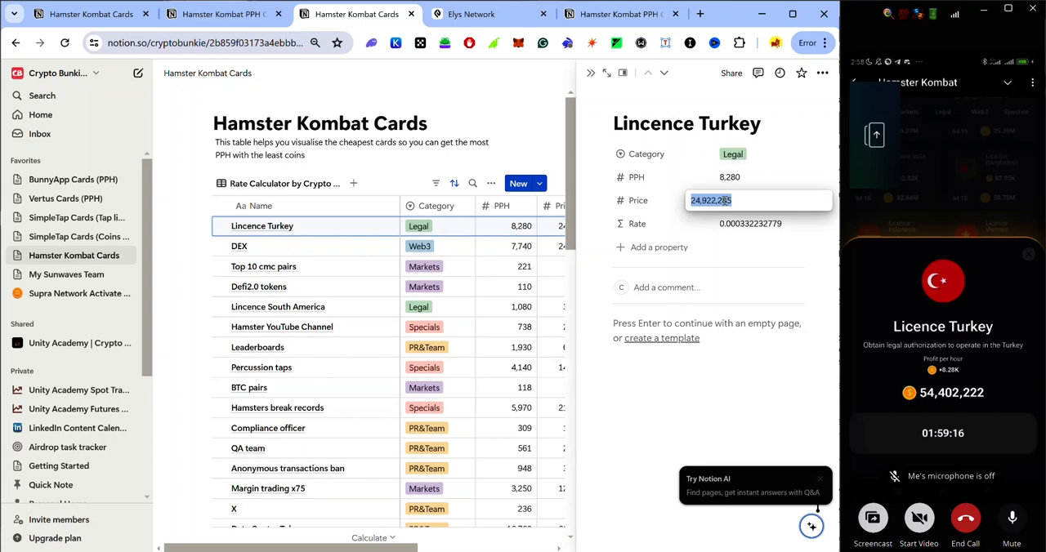
type("54402222")
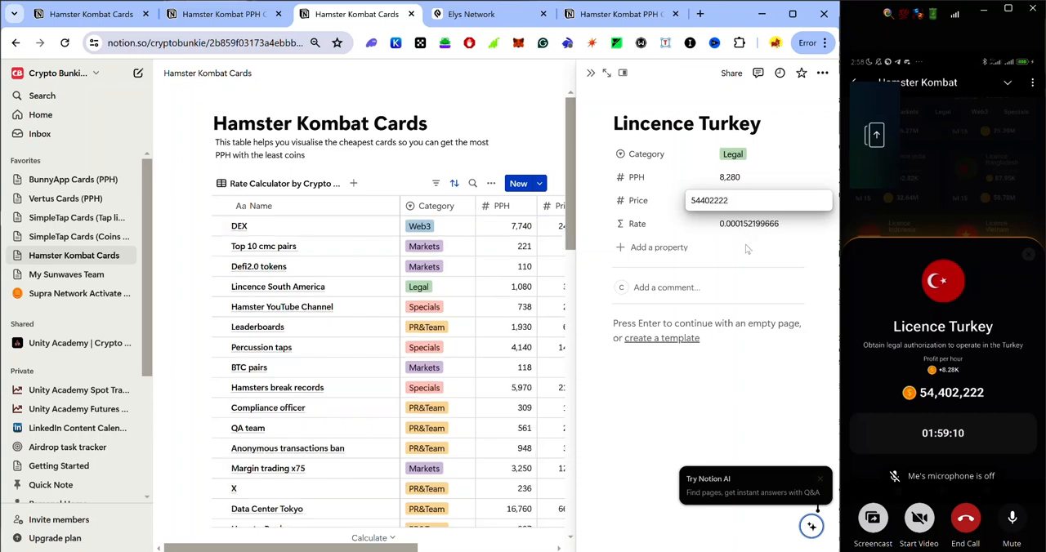
key("Return")
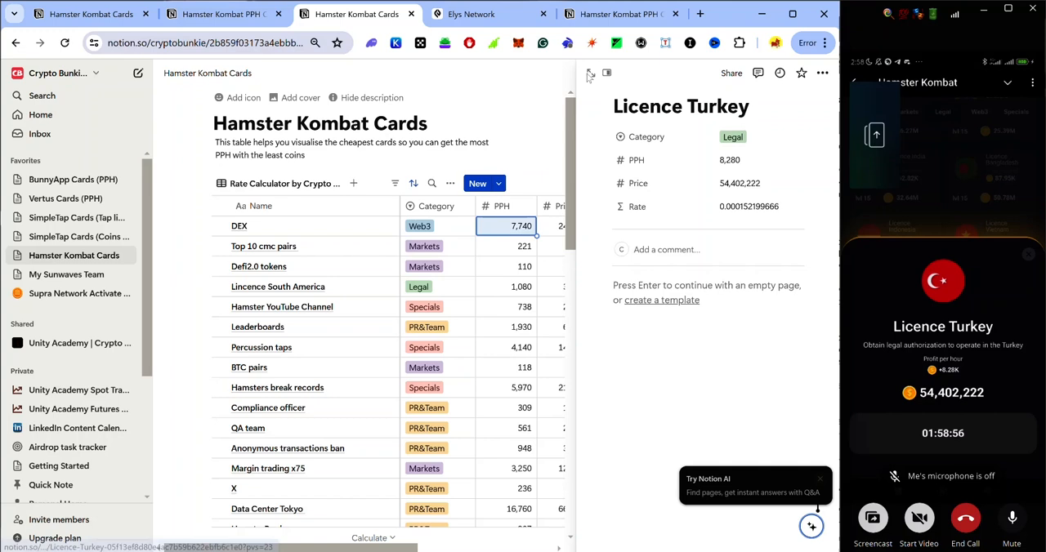
left_click(586, 74)
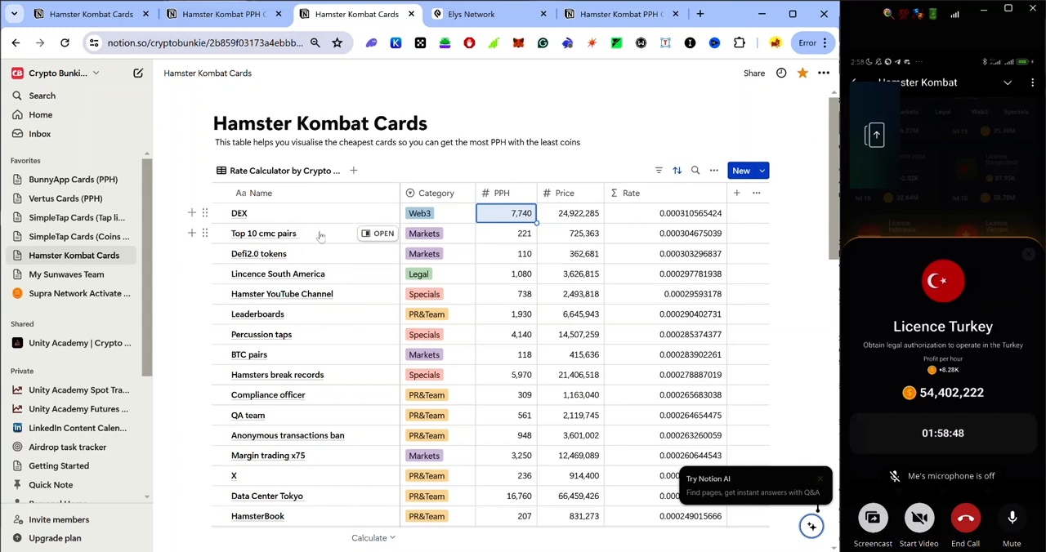
Check where Licence Turkey ranks by rate in the table, and look at the best-rated card.
scroll(327, 241, "down", 10)
scroll(343, 245, "down", 5)
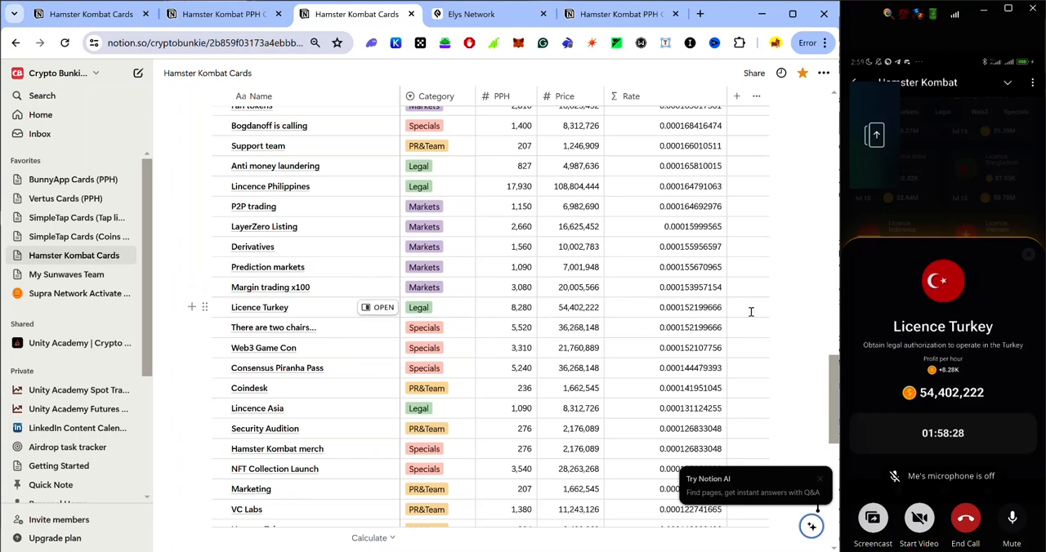
scroll(756, 283, "up", 5)
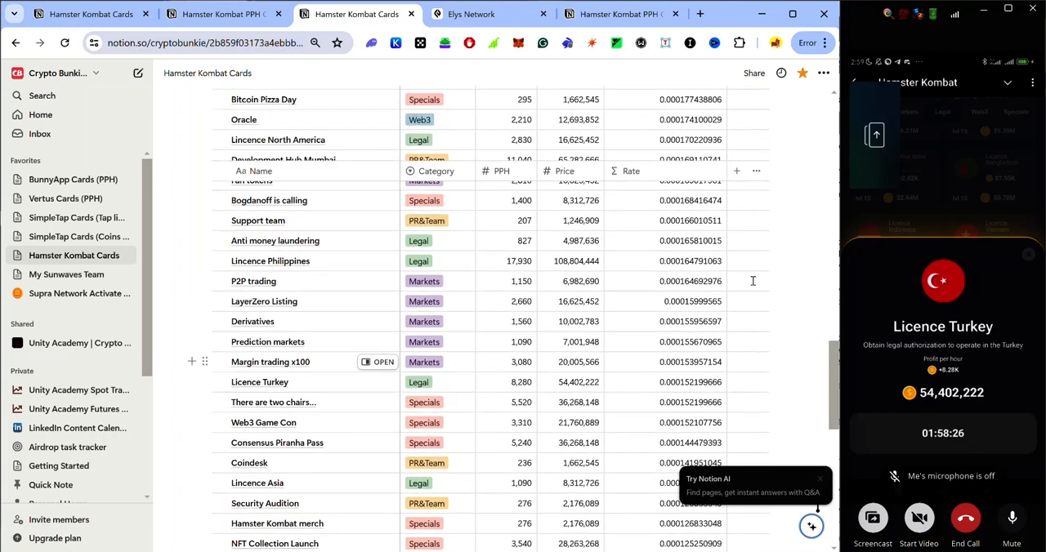
scroll(752, 281, "up", 10)
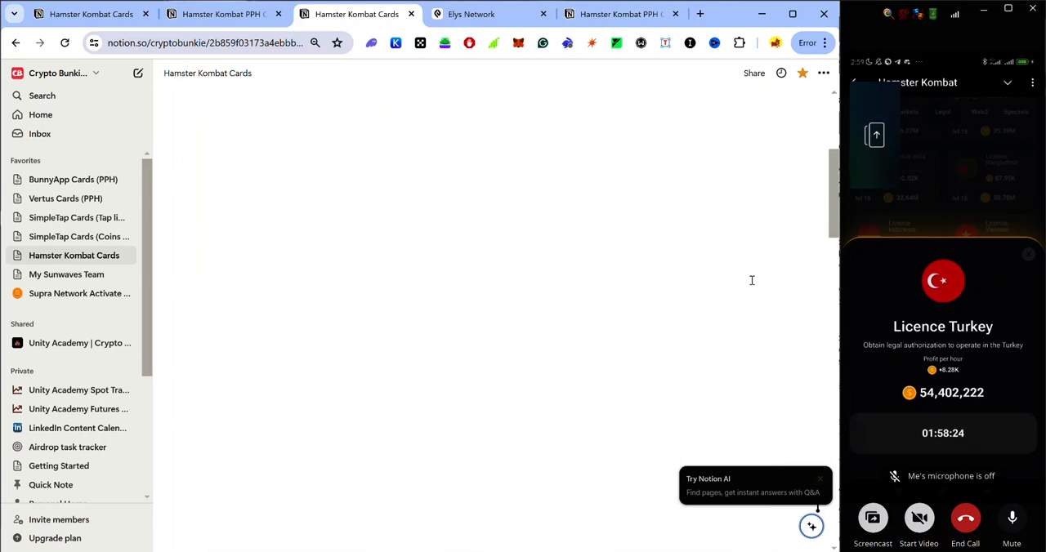
scroll(752, 279, "up", 5)
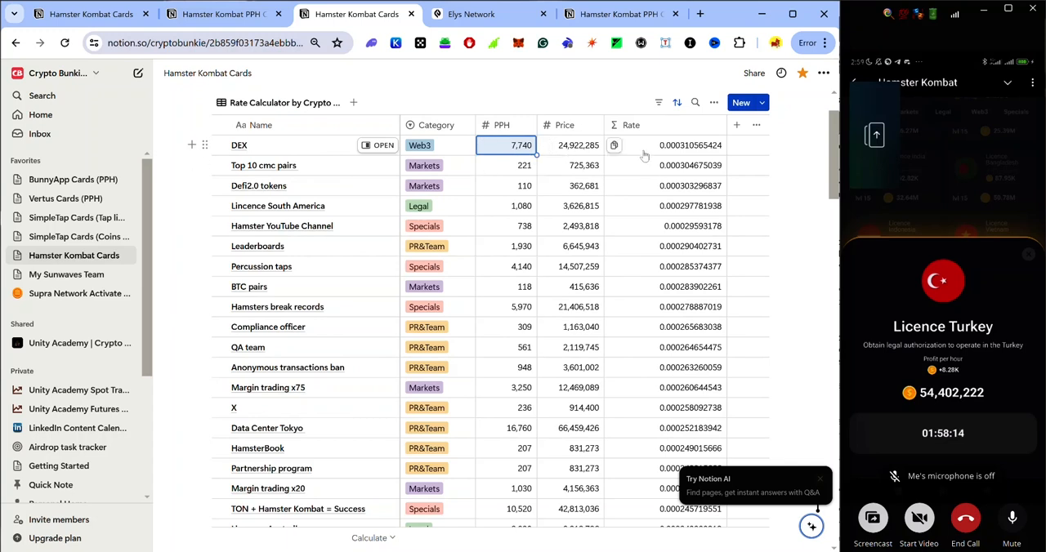
scroll(743, 163, "up", 2)
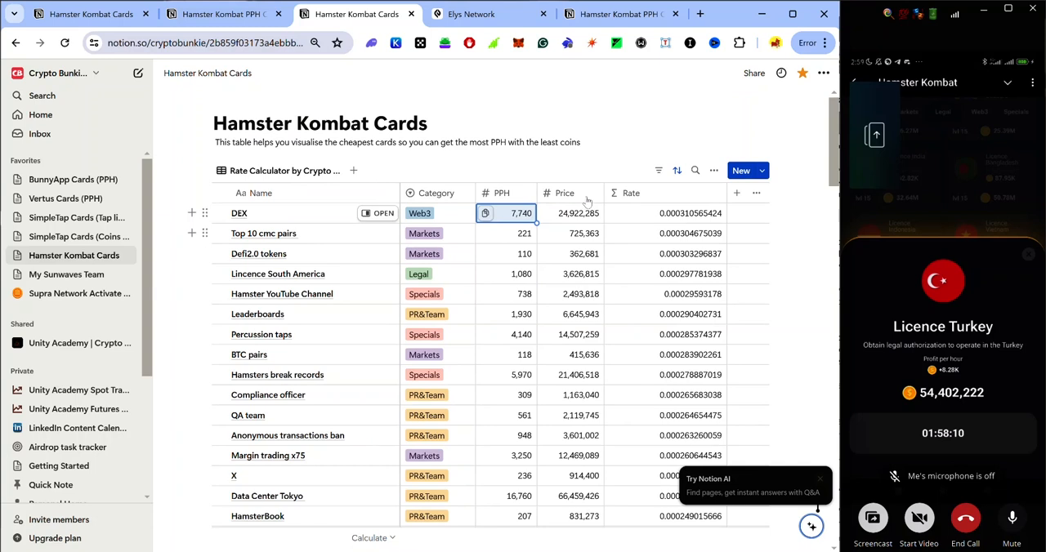
Open the DEX entry in the cards table and set its PPH to 8280.
left_click(765, 114)
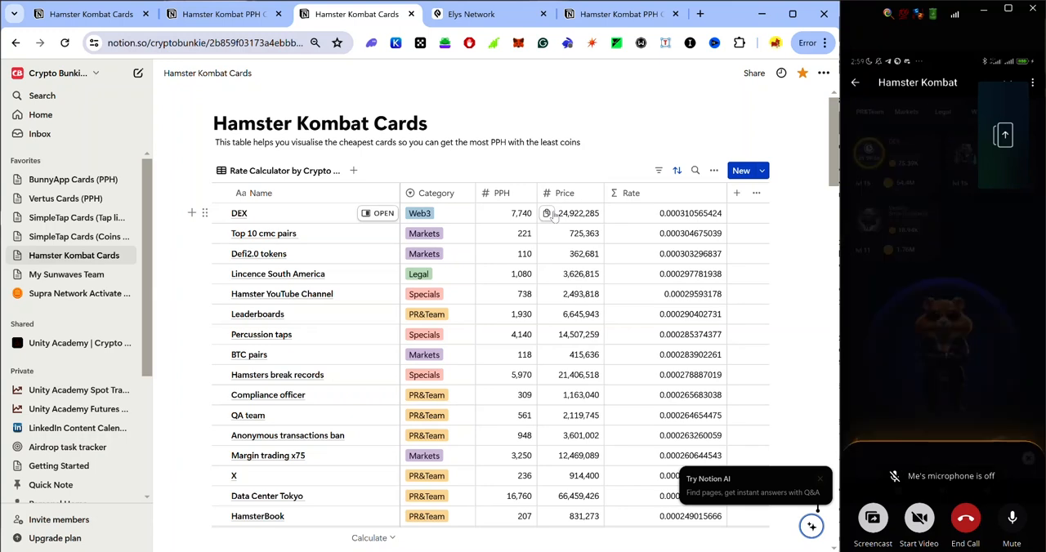
left_click(382, 215)
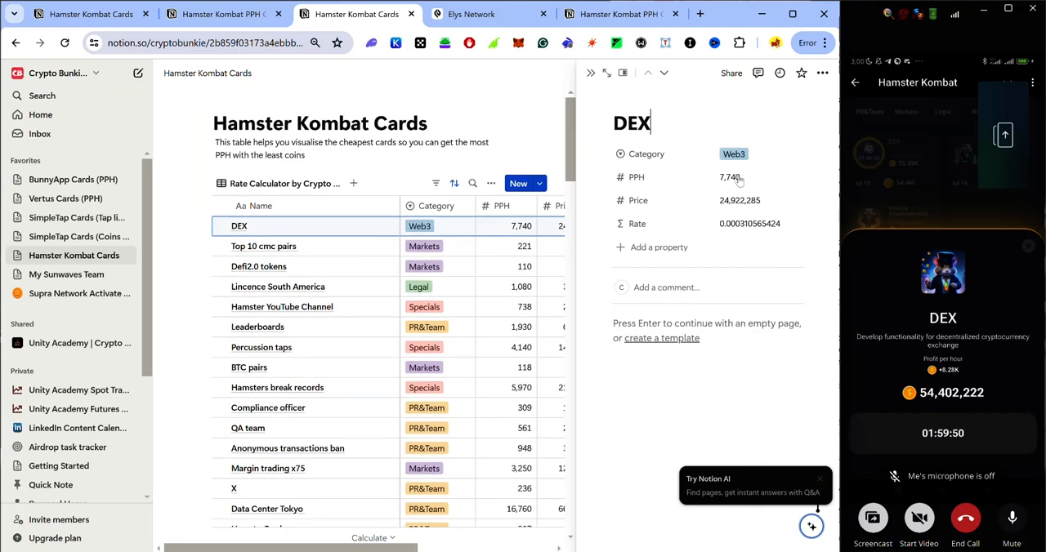
left_click(743, 177)
left_click_drag(719, 178, 685, 184)
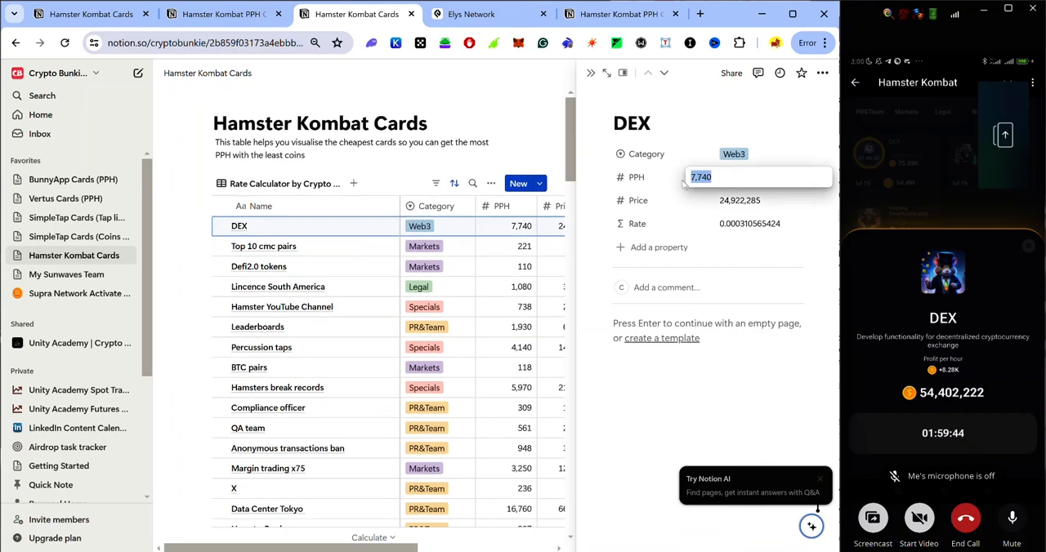
type("8280")
key("Return")
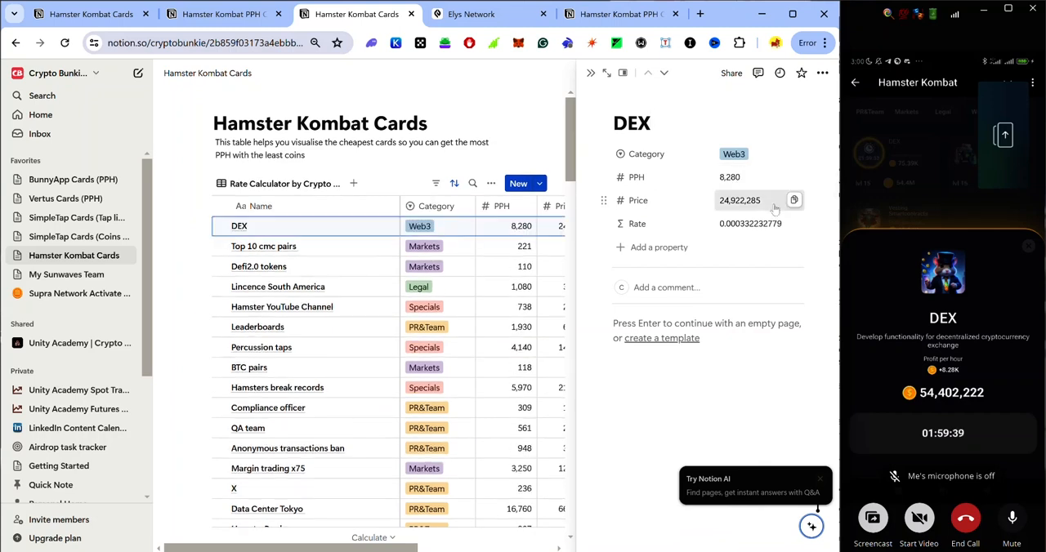
Set the DEX card's Price to 54402222 and check its place in the rate-sorted table.
left_click(768, 200)
left_click_drag(765, 200, 678, 207)
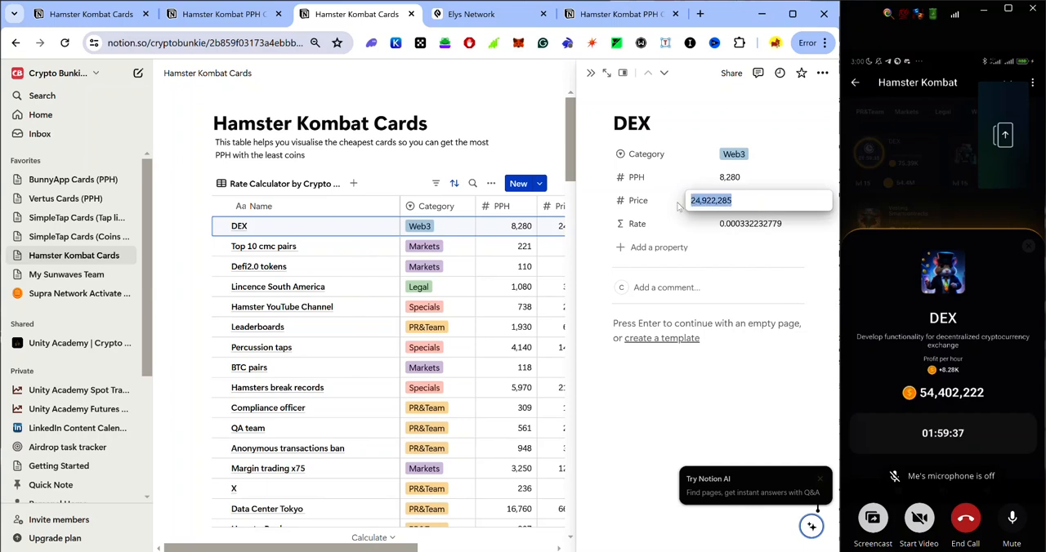
type("54402")
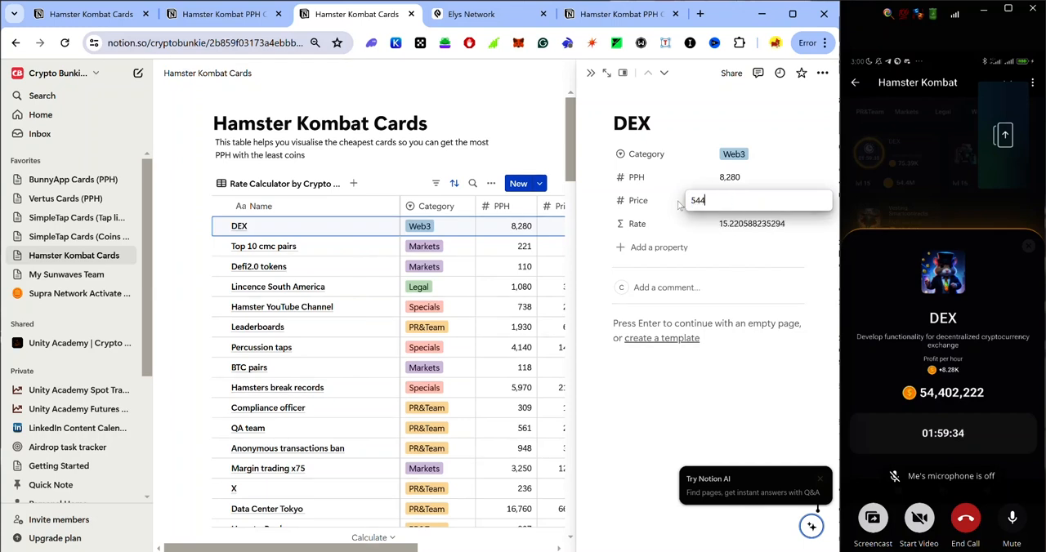
type("22")
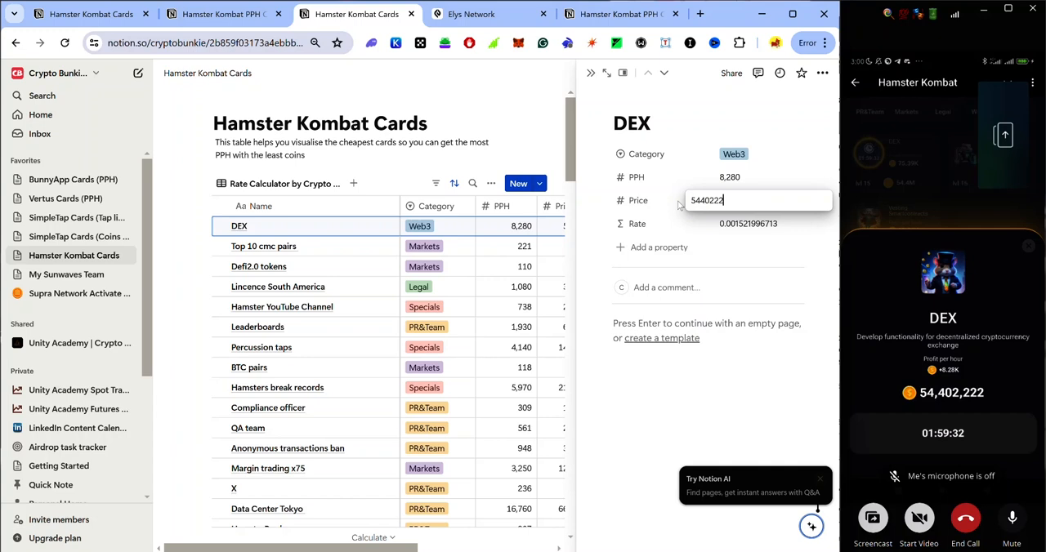
left_click(743, 259)
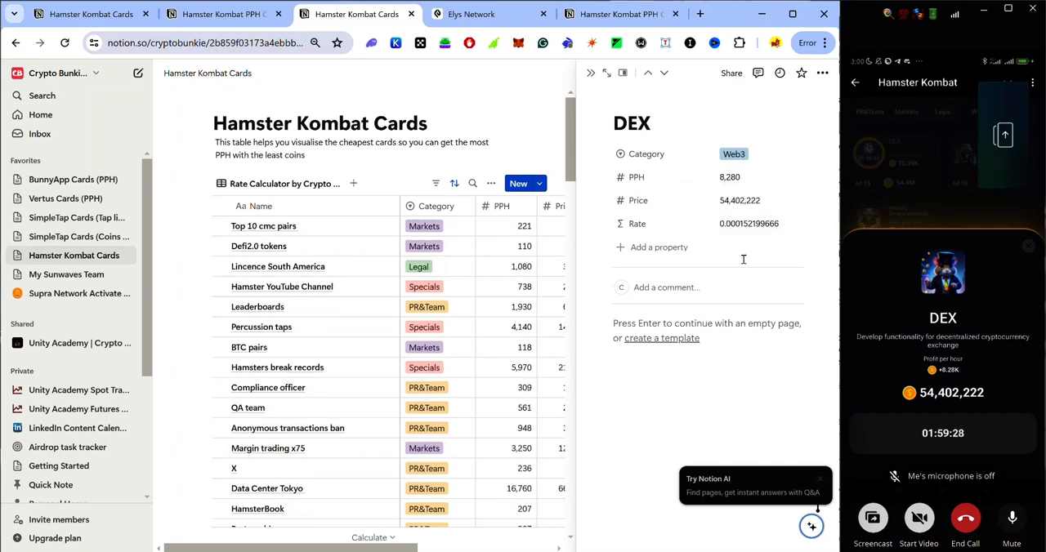
left_click(590, 75)
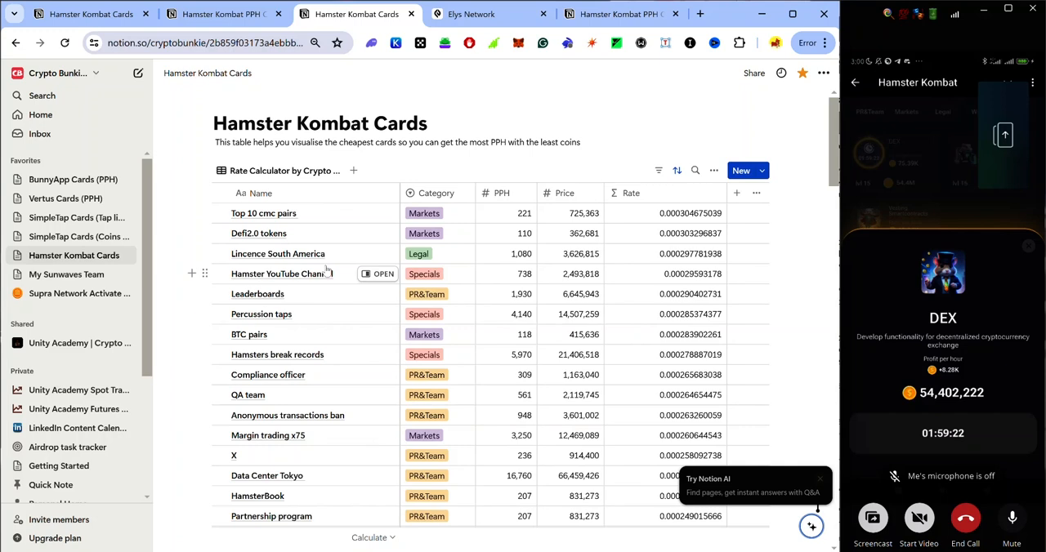
scroll(343, 274, "down", 3)
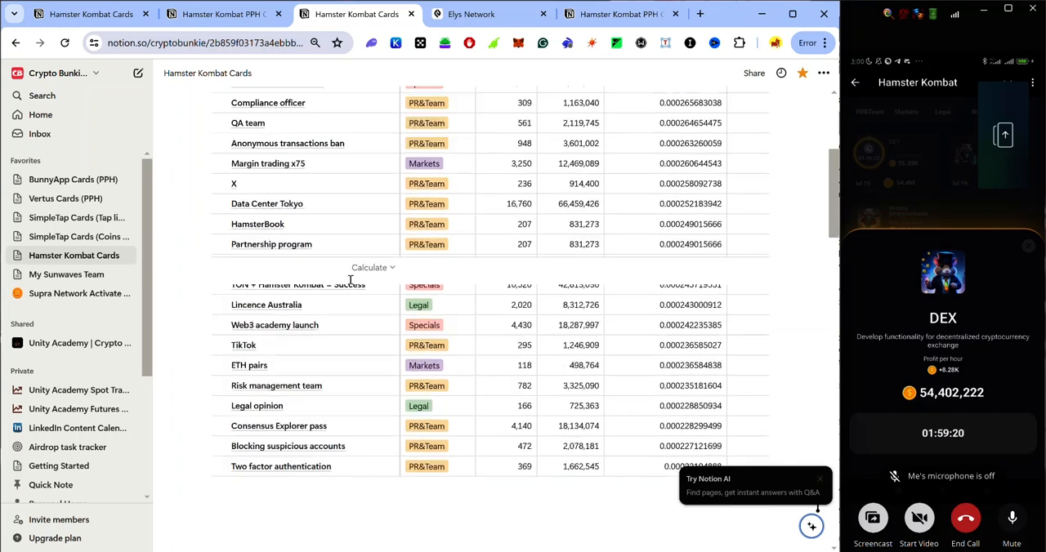
scroll(352, 282, "down", 5)
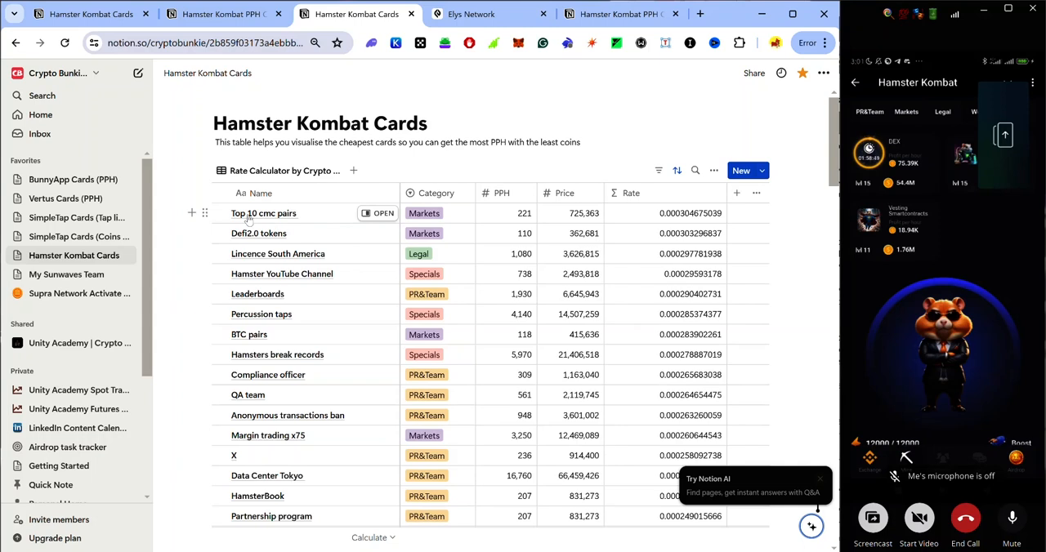
Switch to the Hamster Kombat PPH Calculator page and look at the PPH and Price fields of the Lincence Turkey entry.
left_click(618, 14)
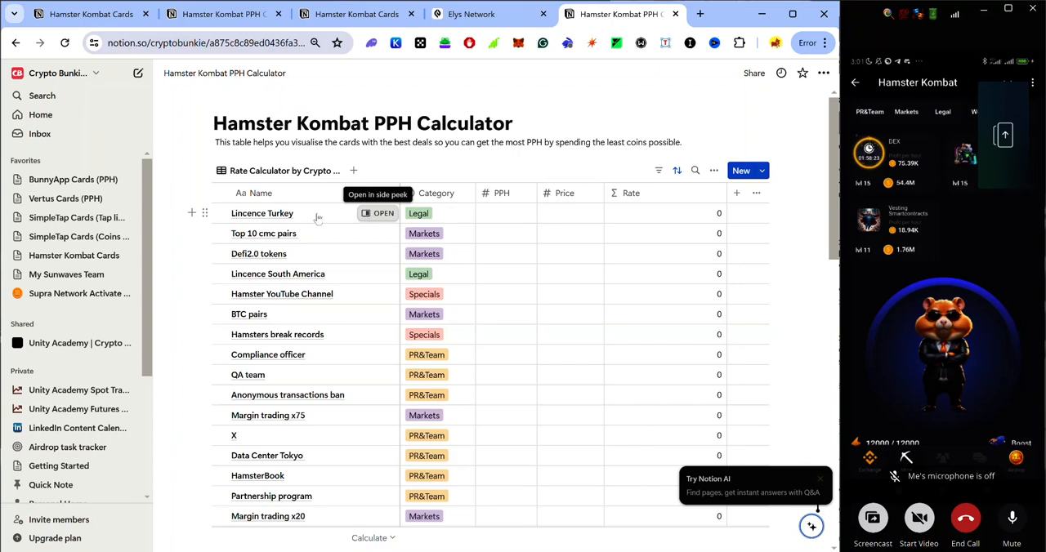
left_click(372, 216)
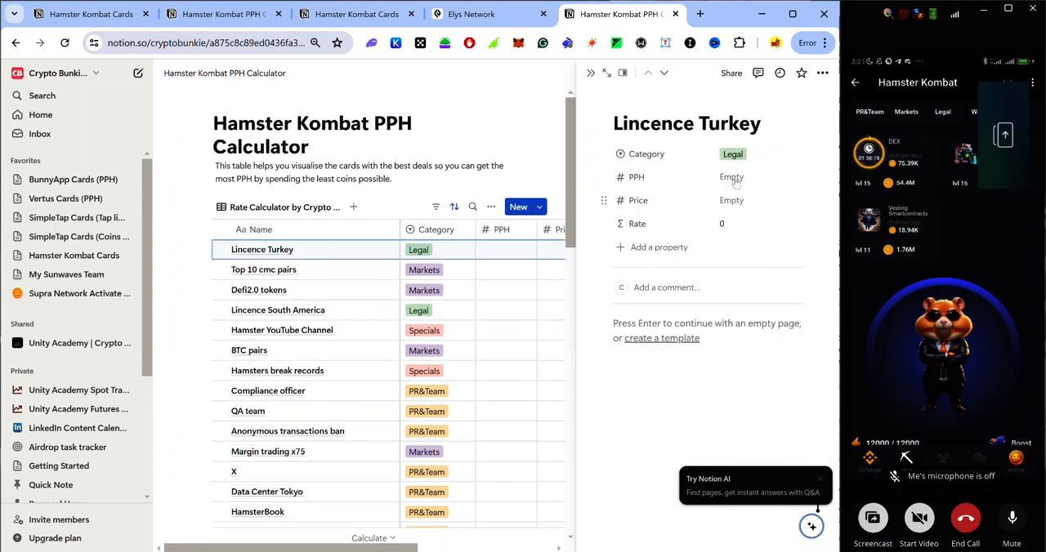
left_click(734, 177)
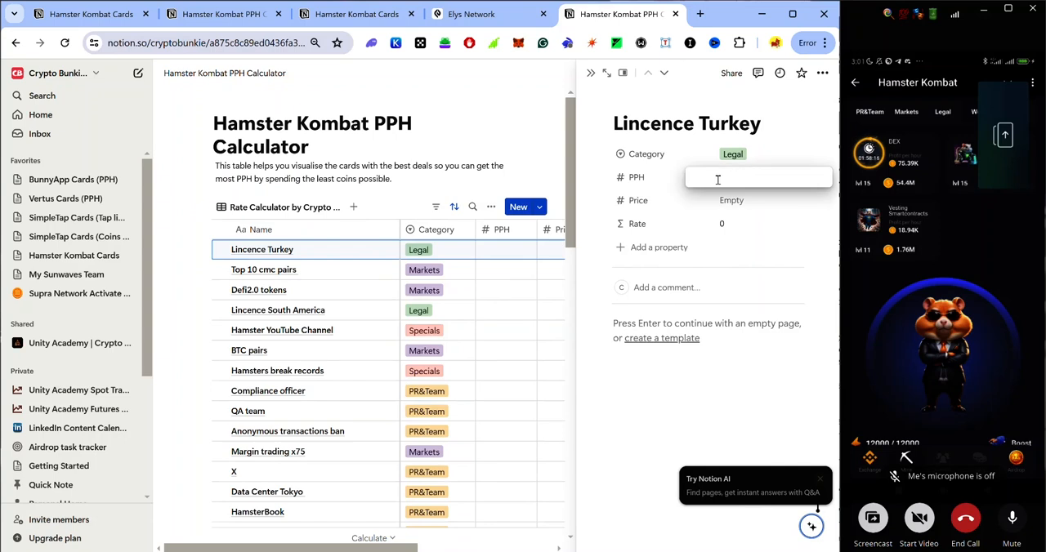
key("Escape")
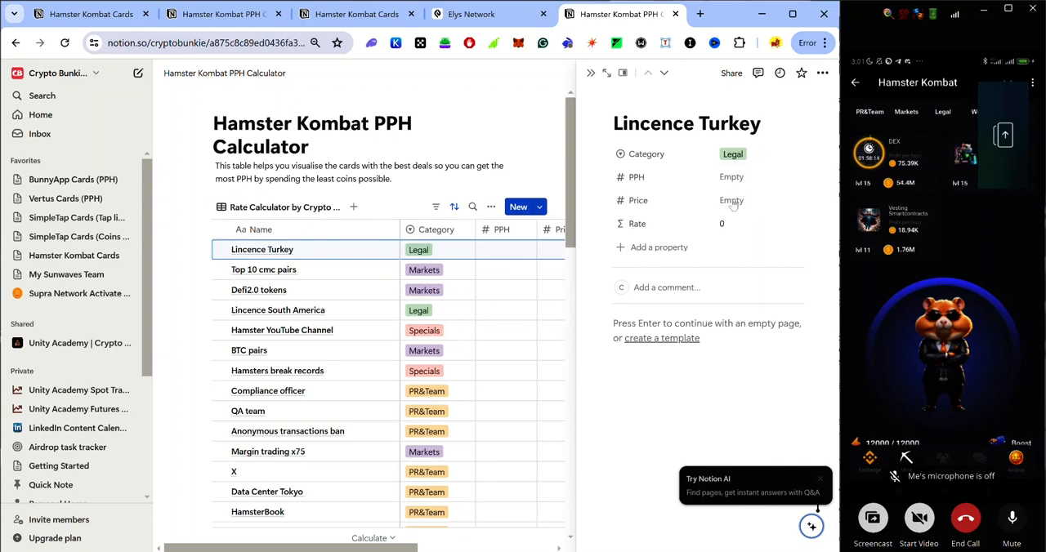
left_click(732, 201)
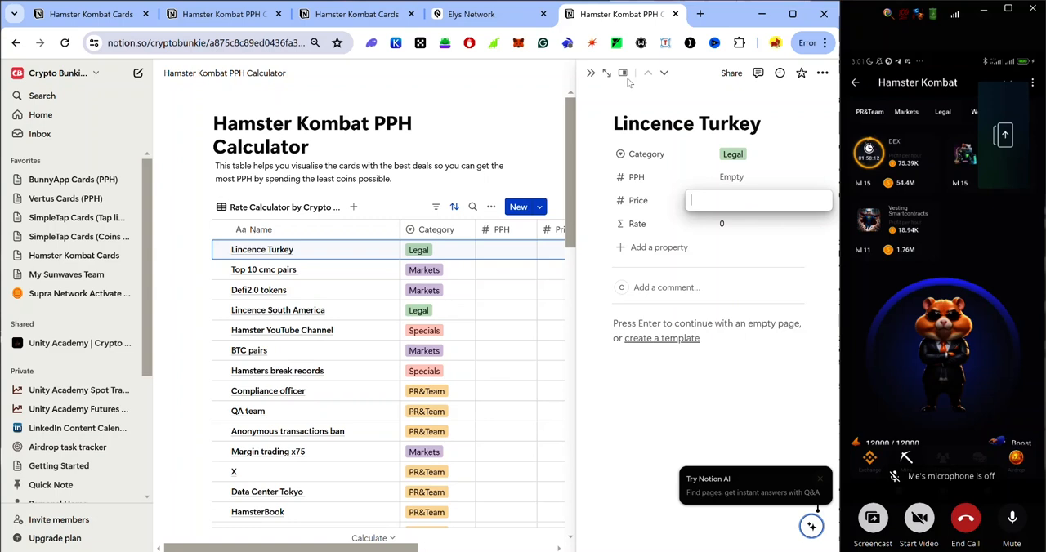
left_click(591, 74)
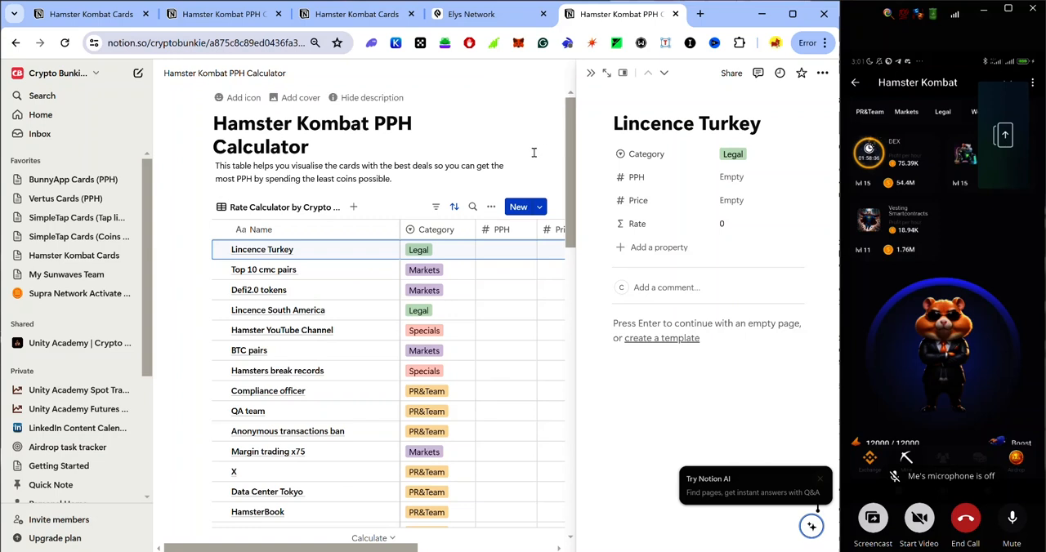
left_click(591, 74)
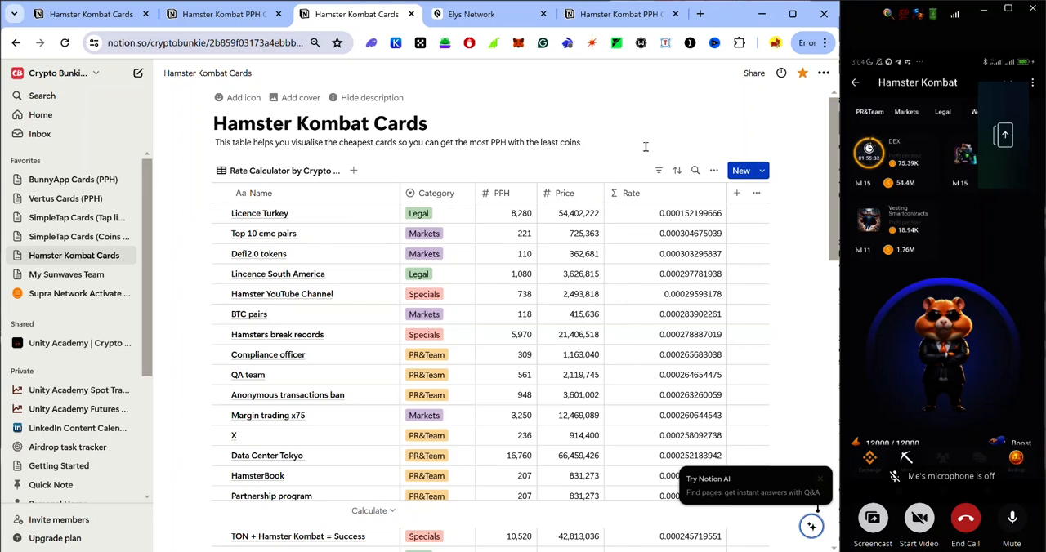
Sort the Hamster Kombat Cards table by Rate in descending order.
left_click(670, 194)
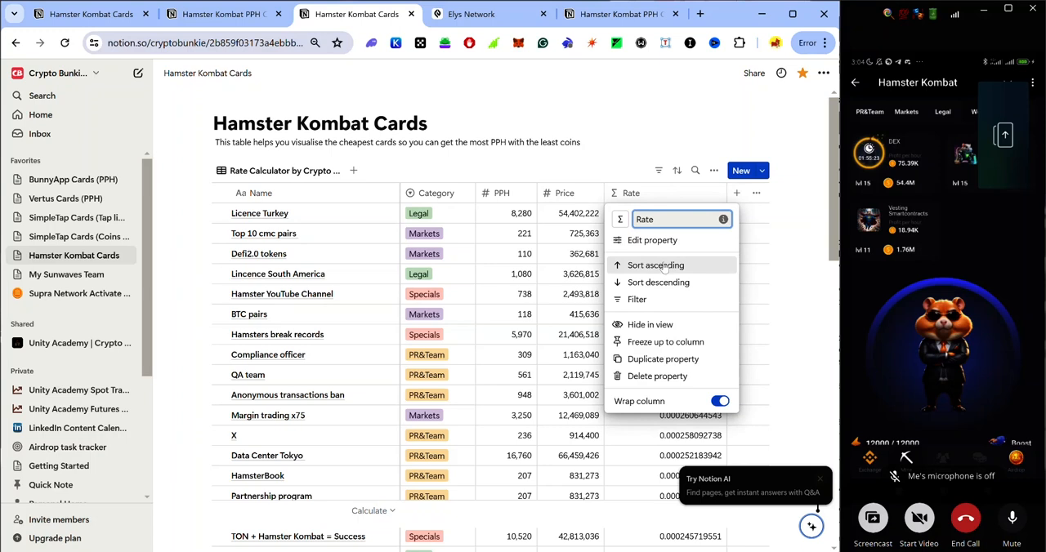
left_click(657, 282)
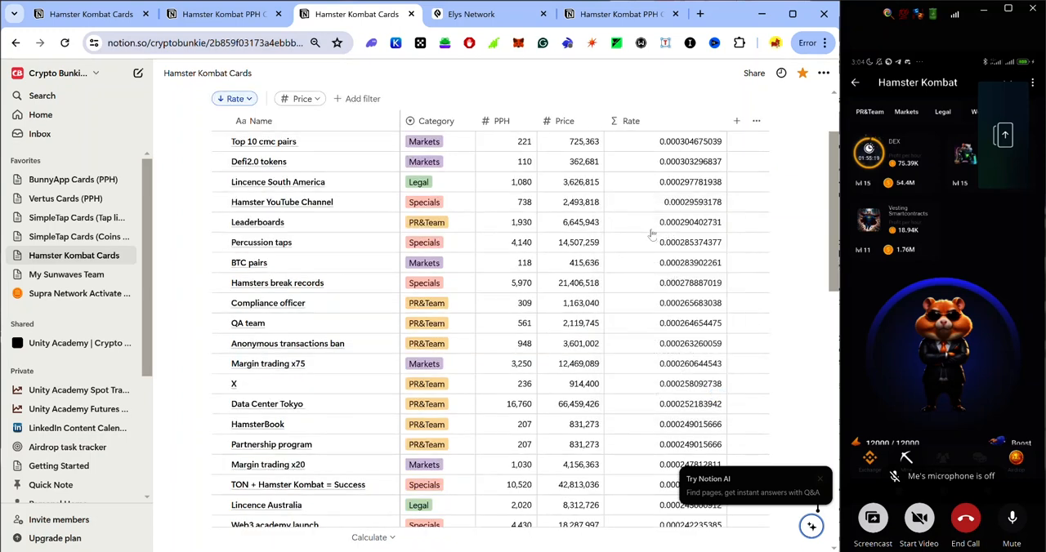
scroll(676, 168, "up", 2)
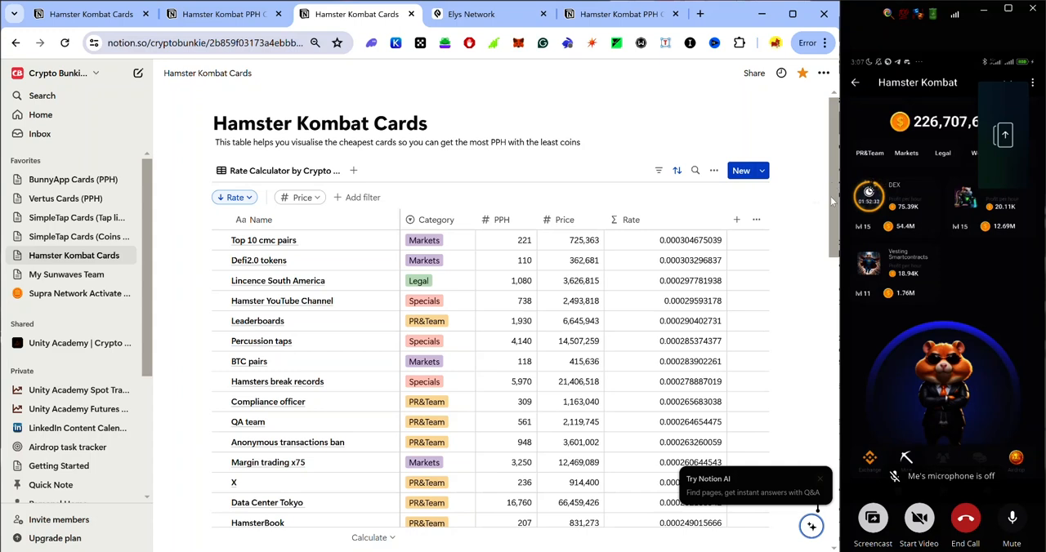
Add a new row named vest at the end of the cards table and assign it the PR&Team category.
scroll(832, 199, "down", 15)
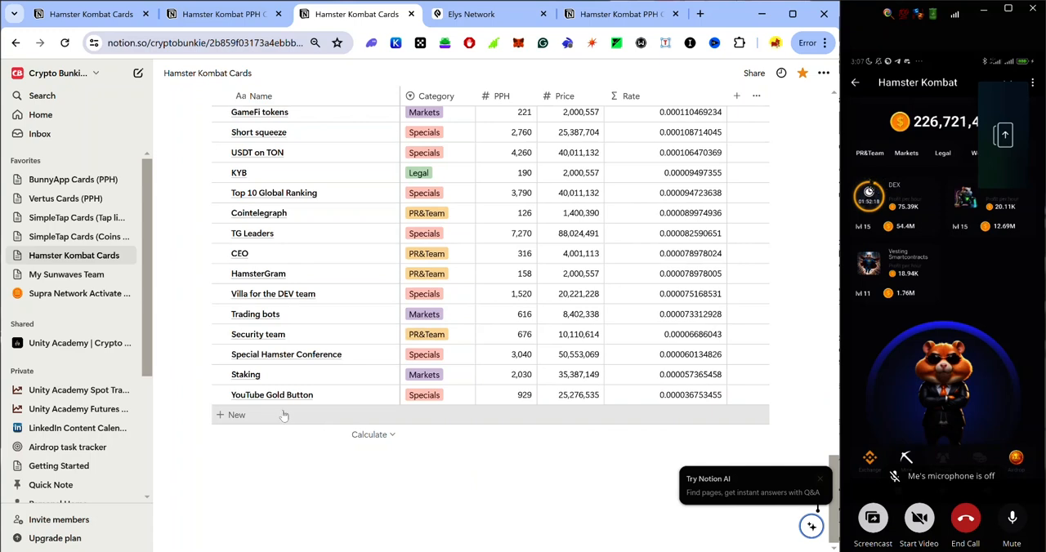
left_click(284, 416)
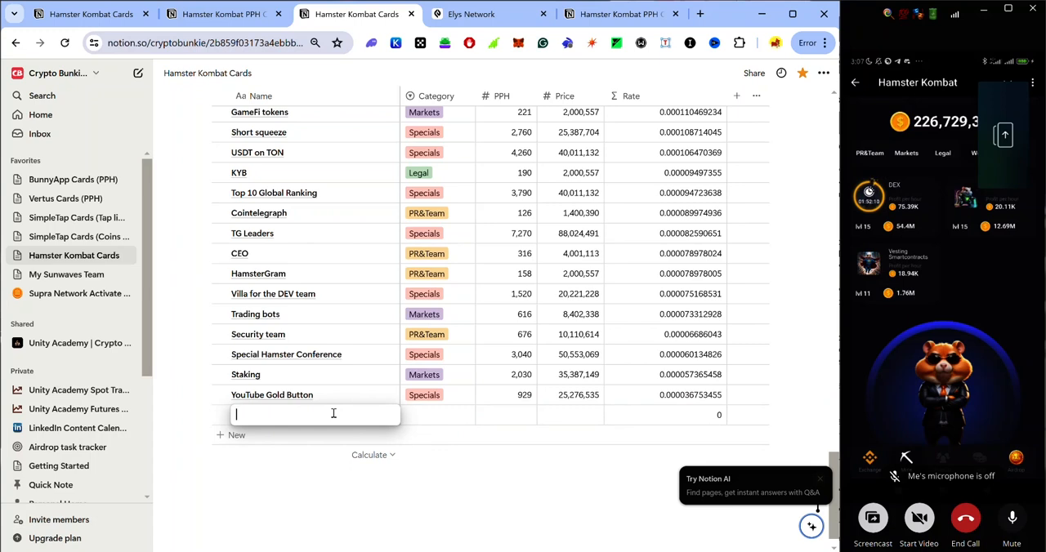
type("vest")
left_click(434, 420)
left_click(433, 416)
left_click(433, 416)
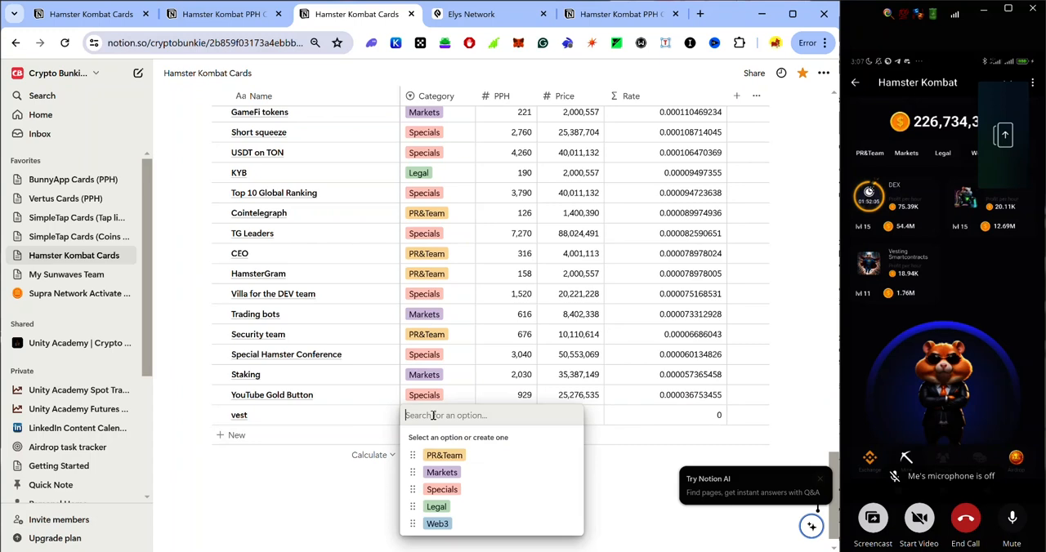
left_click(455, 457)
left_click(500, 416)
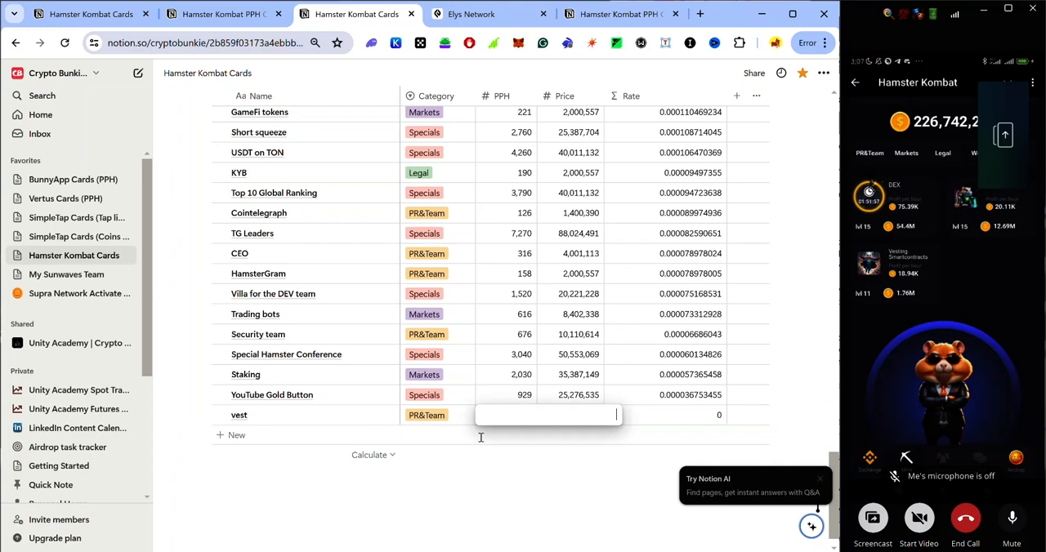
key("Escape")
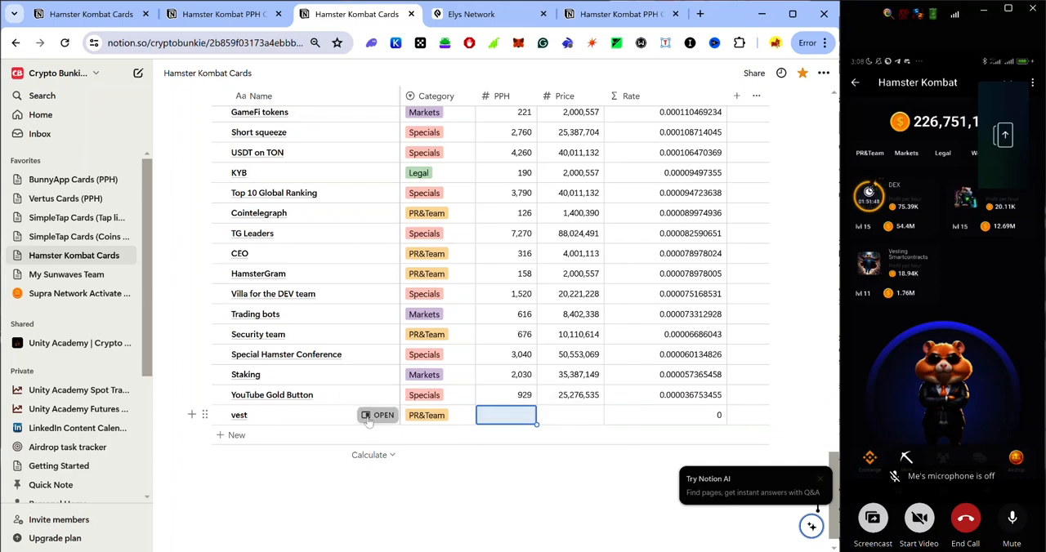
Open the vest entry, rename it Vesting Smartcontracts and change its category to Web3.
left_click(370, 415)
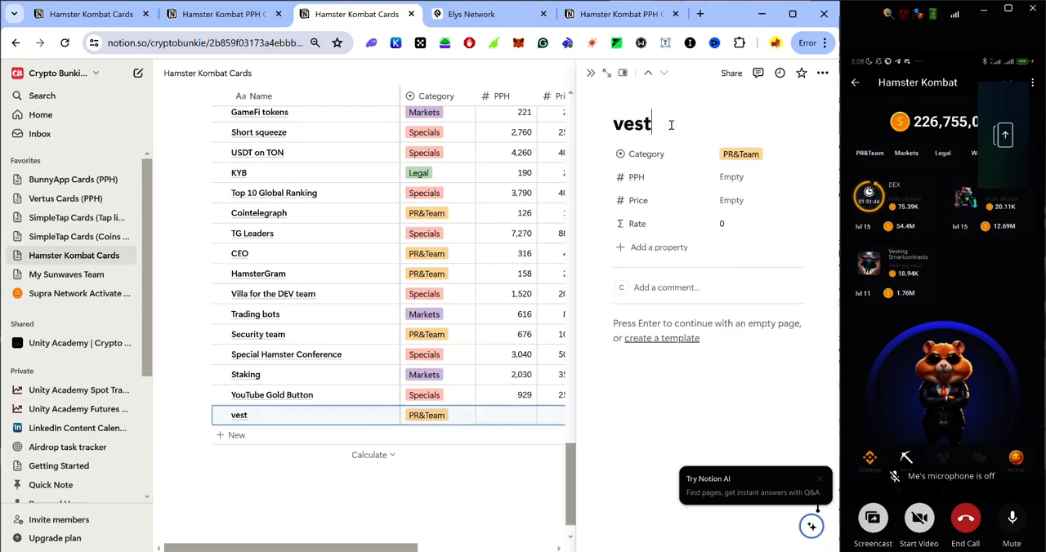
double_click(626, 124)
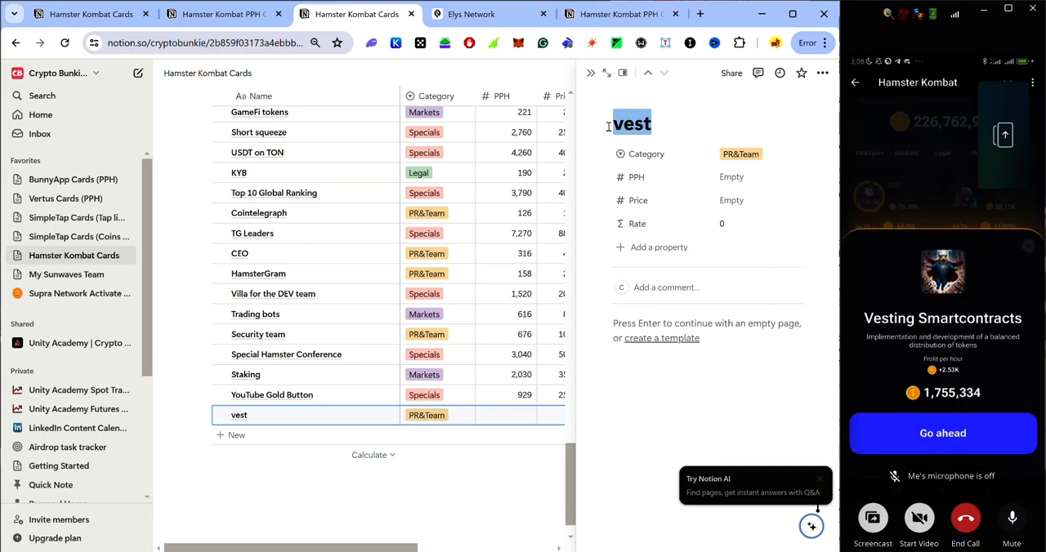
type("Vesting Smartcontracts")
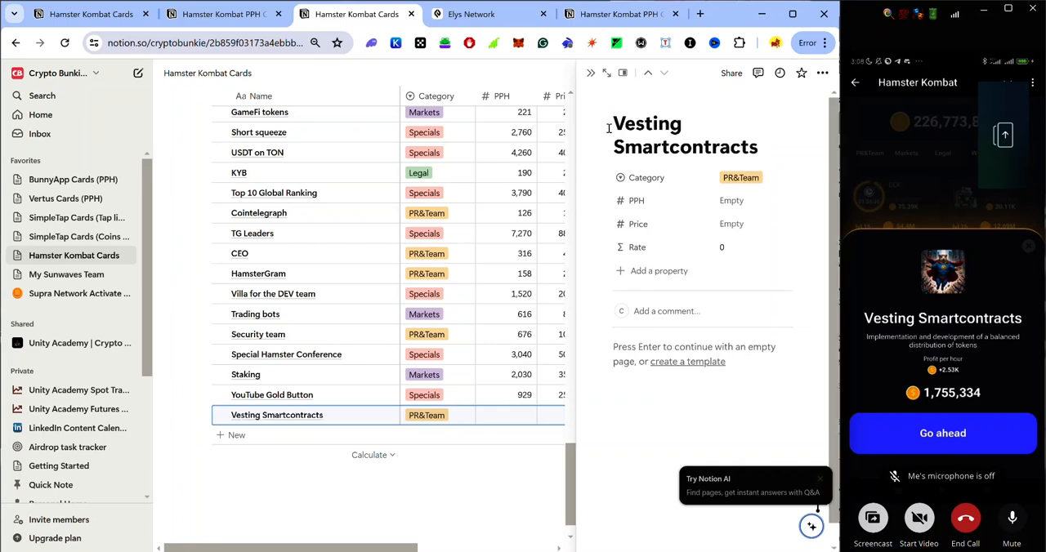
left_click(749, 185)
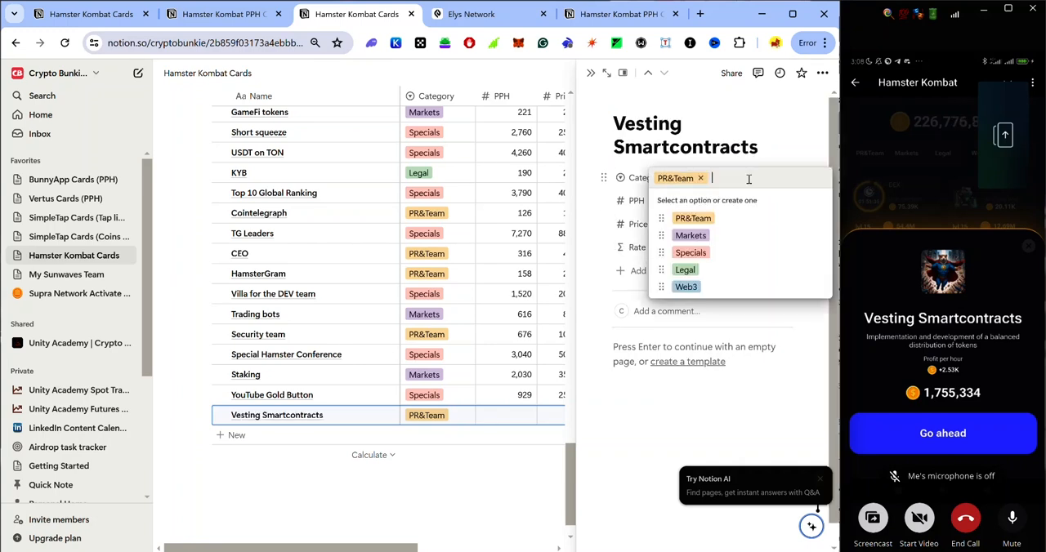
left_click(690, 287)
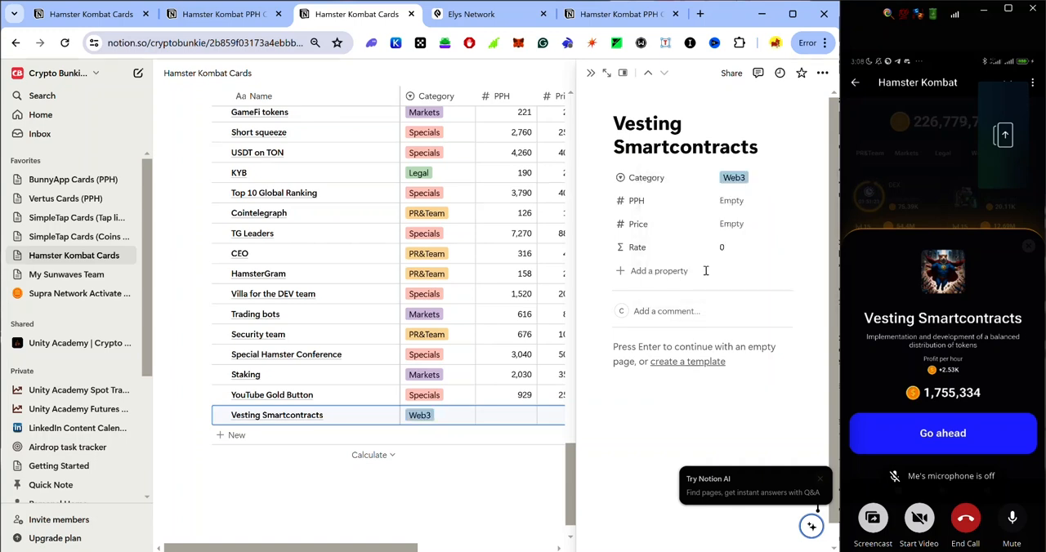
Set the Vesting Smartcontracts card's PPH to 2530 and its Price to 1755334.
left_click(734, 199)
type("2530")
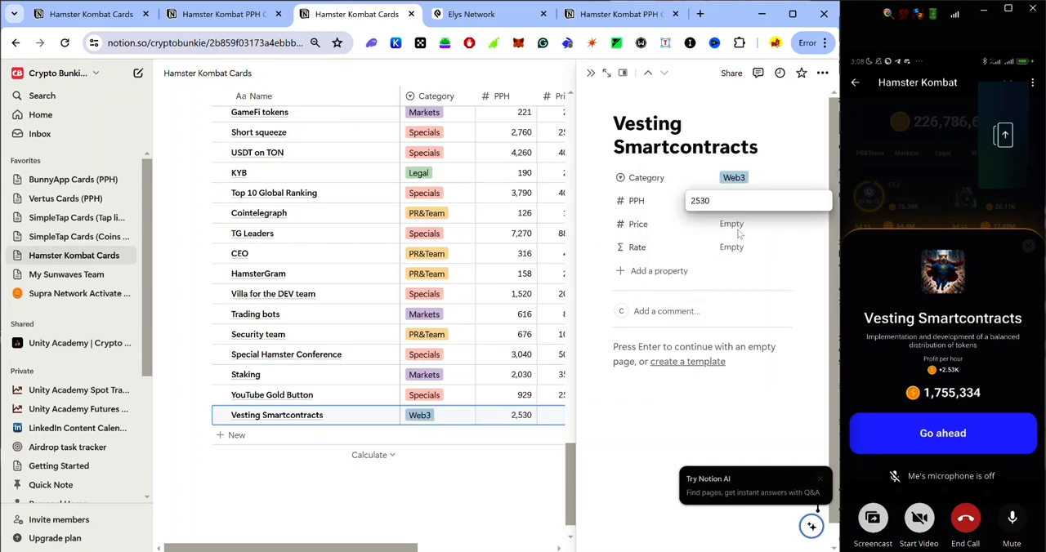
key("Return")
left_click(740, 225)
type("1755334")
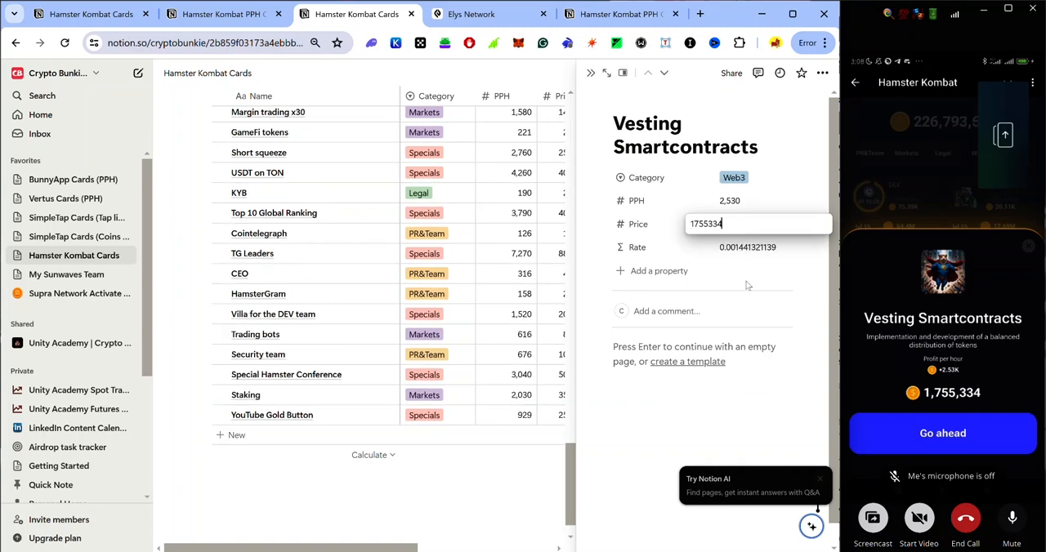
key("Return")
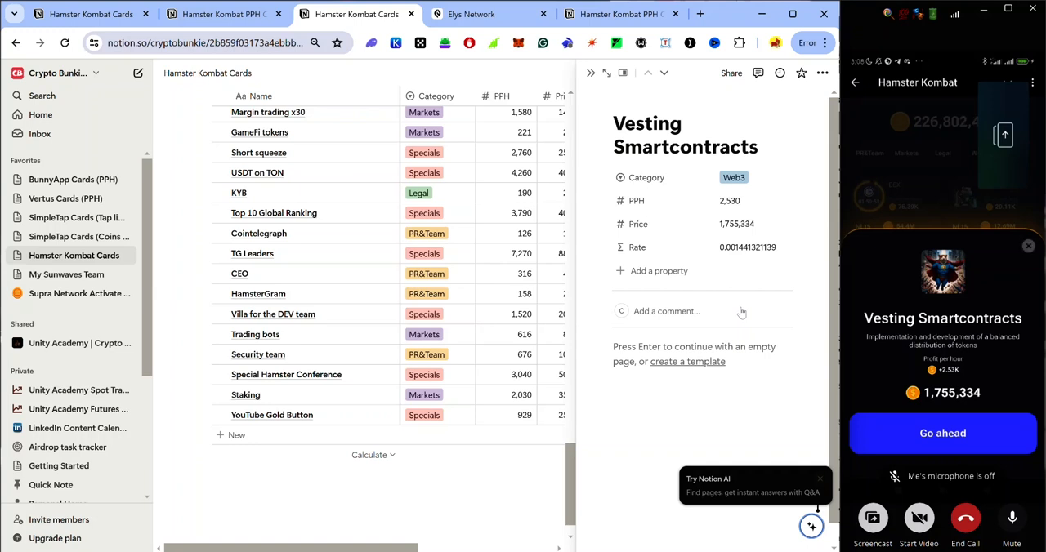
left_click(590, 74)
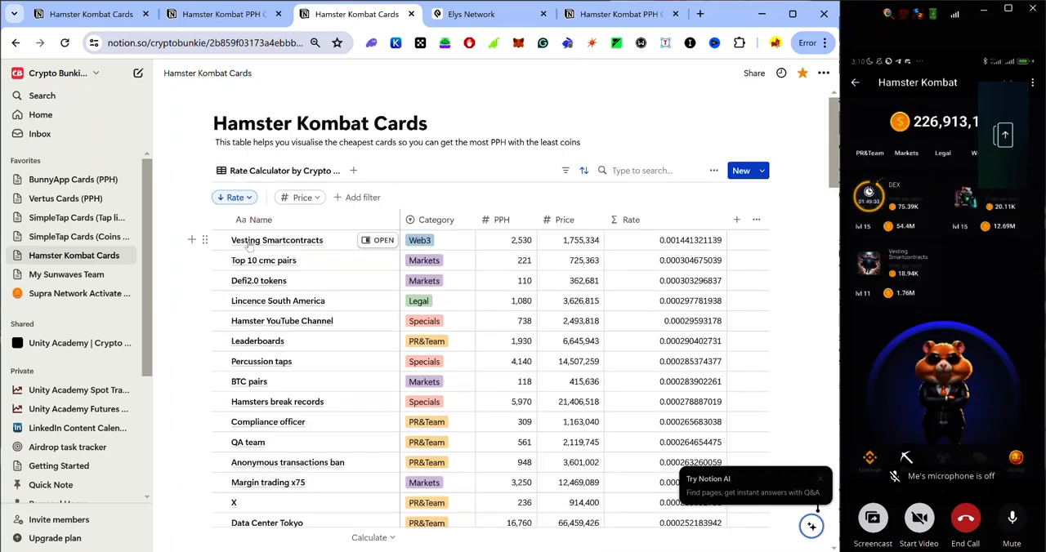
Look through the rate-sorted cards table and check where Vesting Smartcontracts ranks.
scroll(330, 296, "down", 3)
scroll(343, 286, "up", 3)
scroll(356, 277, "down", 1)
scroll(356, 277, "down", 3)
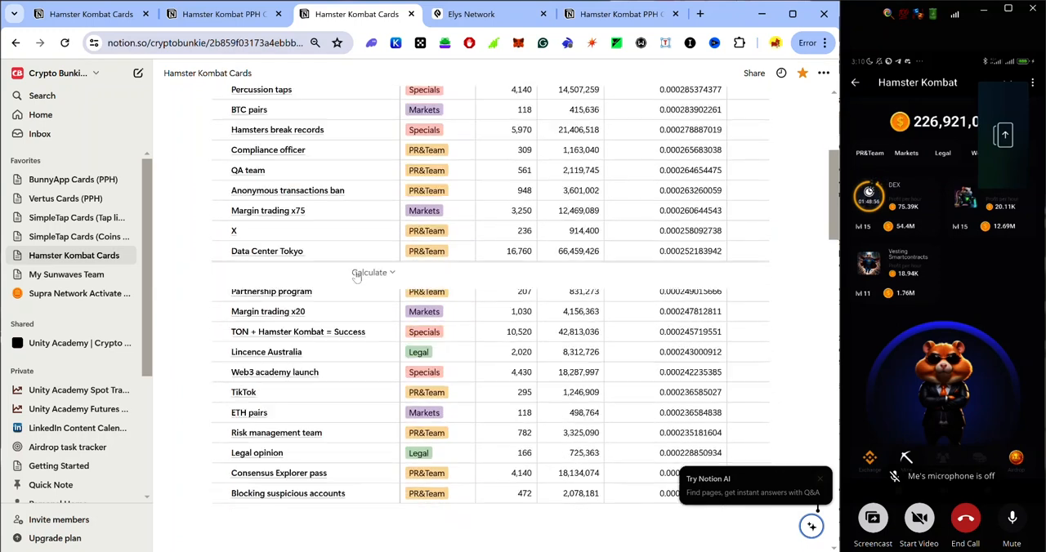
scroll(356, 278, "up", 4)
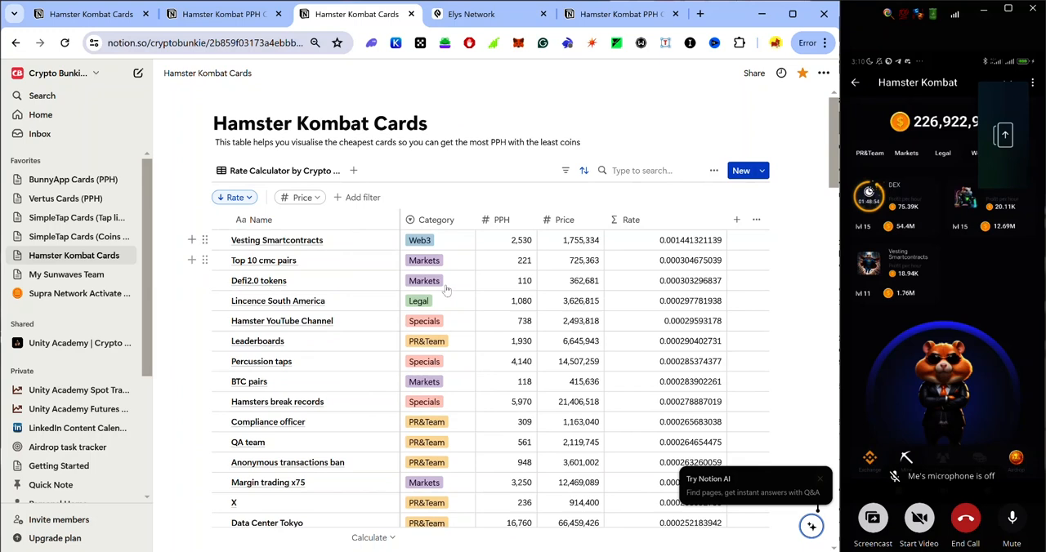
Search the cards table for qa and view the QA team entry's details.
left_click(693, 174)
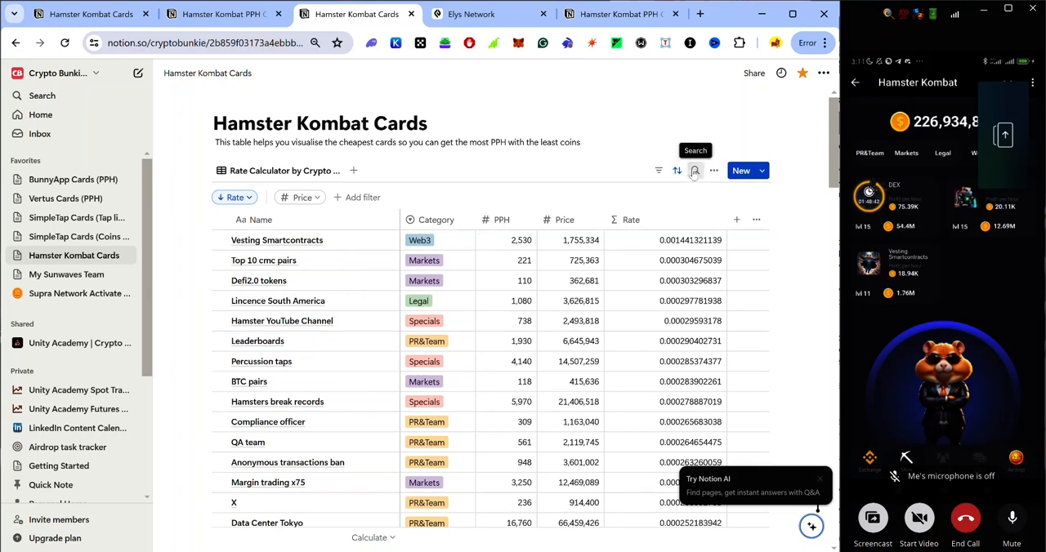
left_click(694, 171)
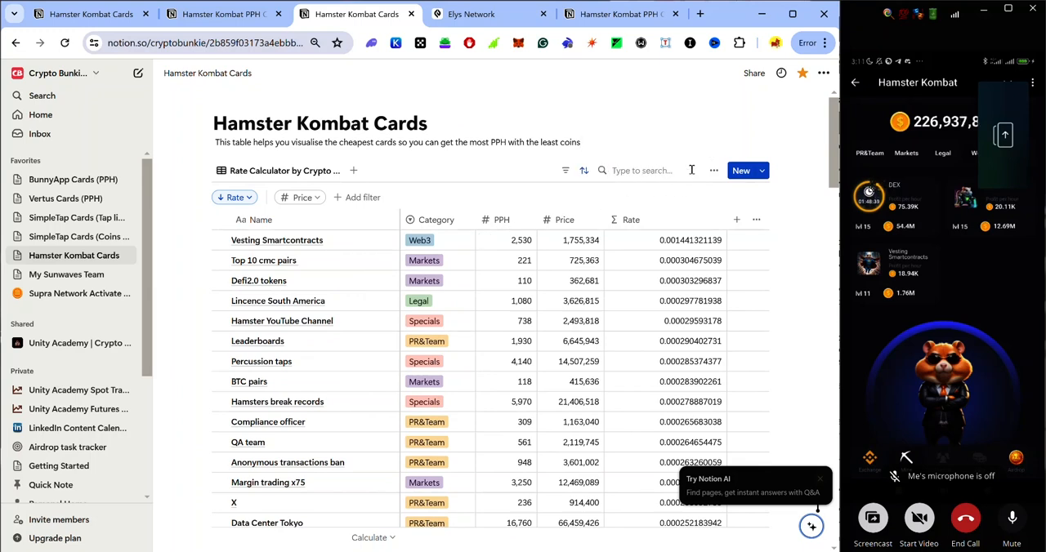
type("qa")
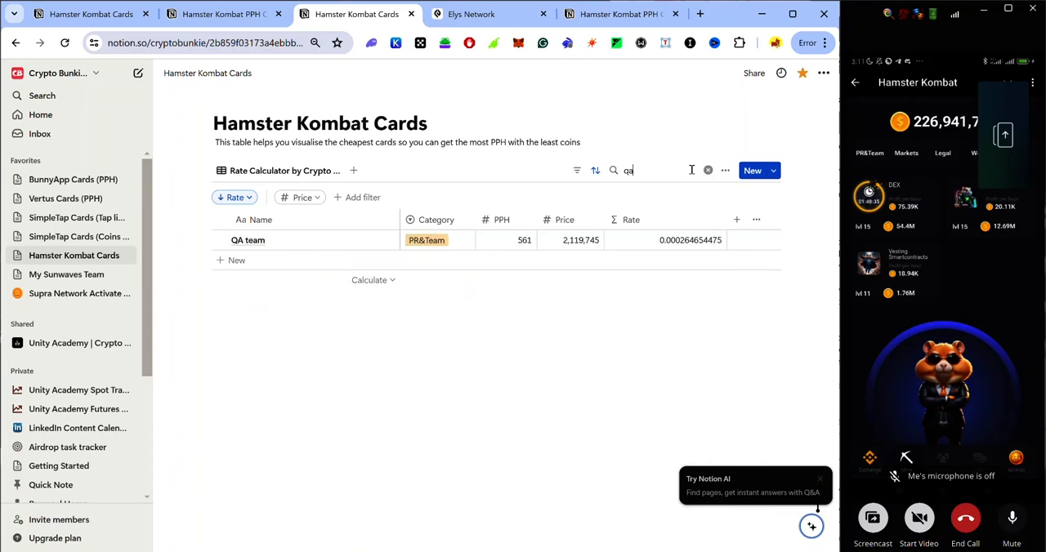
left_click(373, 239)
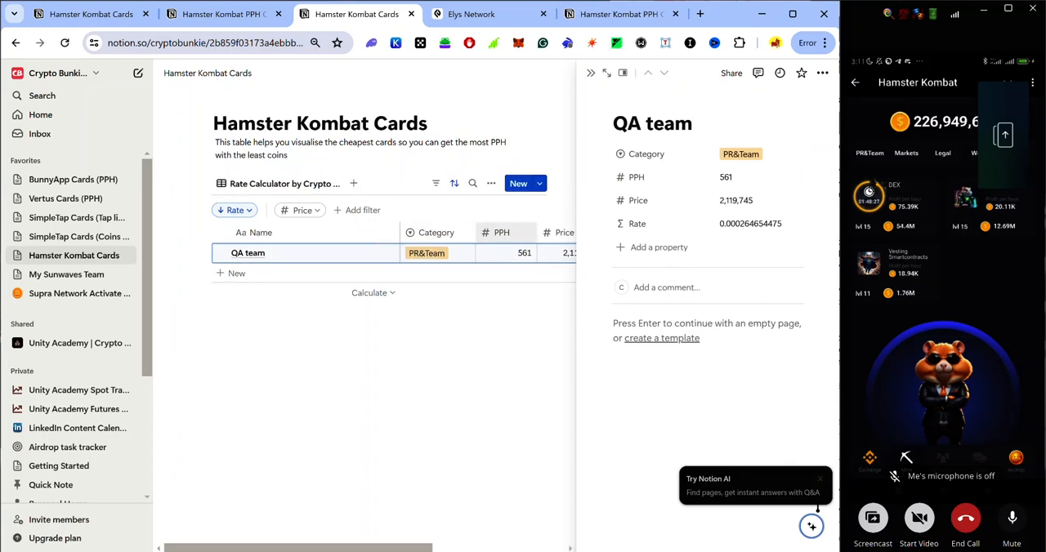
key("Escape")
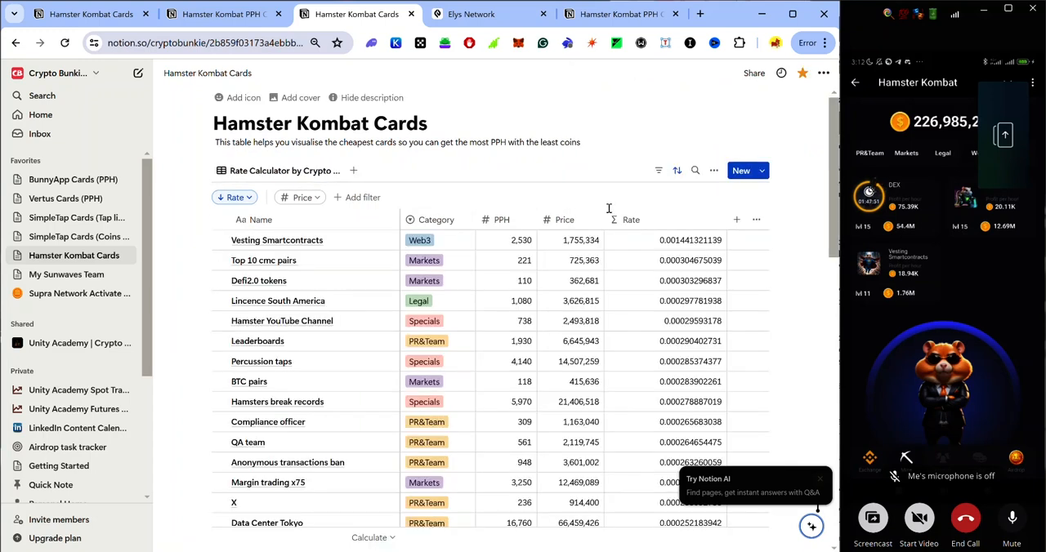